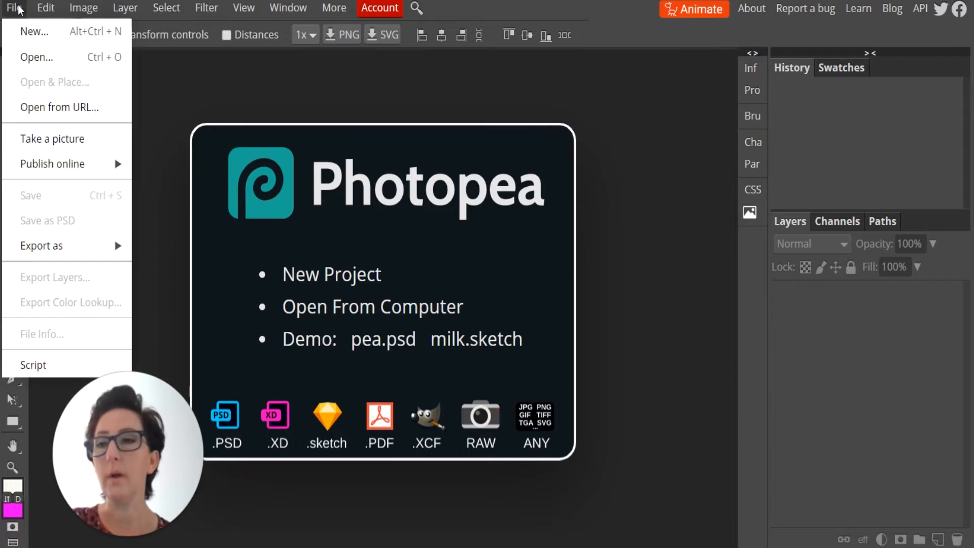
# Open the middle tap photo from the Illustration Photography folder and add a new layer directly above the Main layer
pyautogui.click(40, 53)
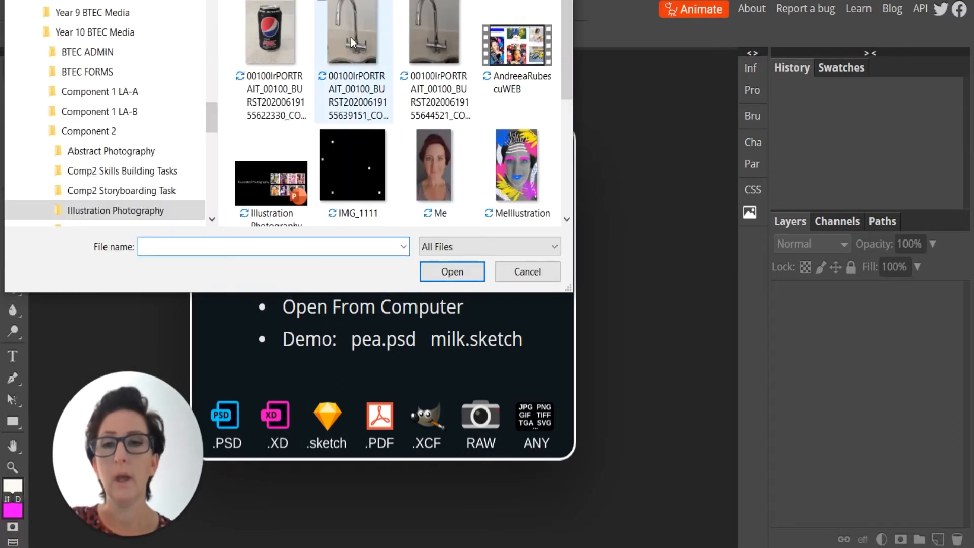
pyautogui.click(363, 32)
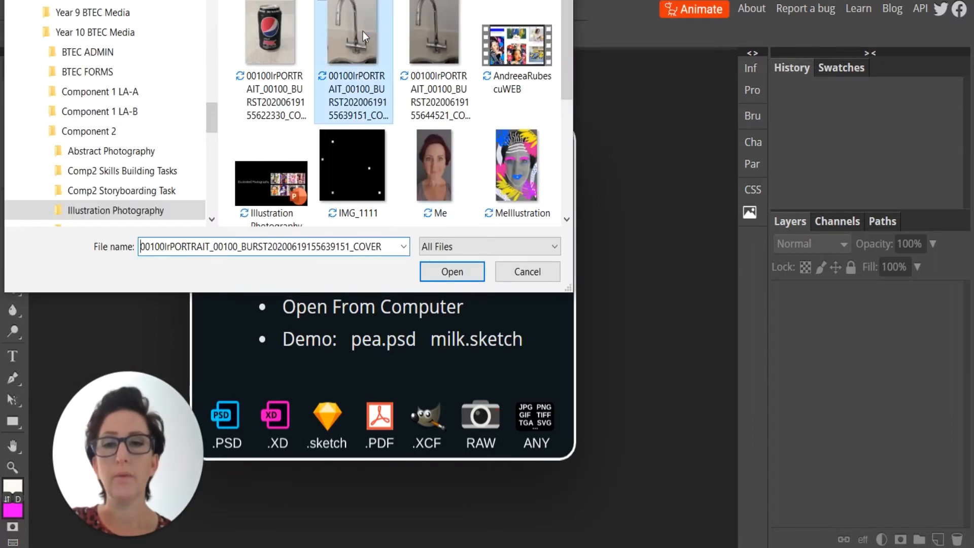
pyautogui.click(469, 270)
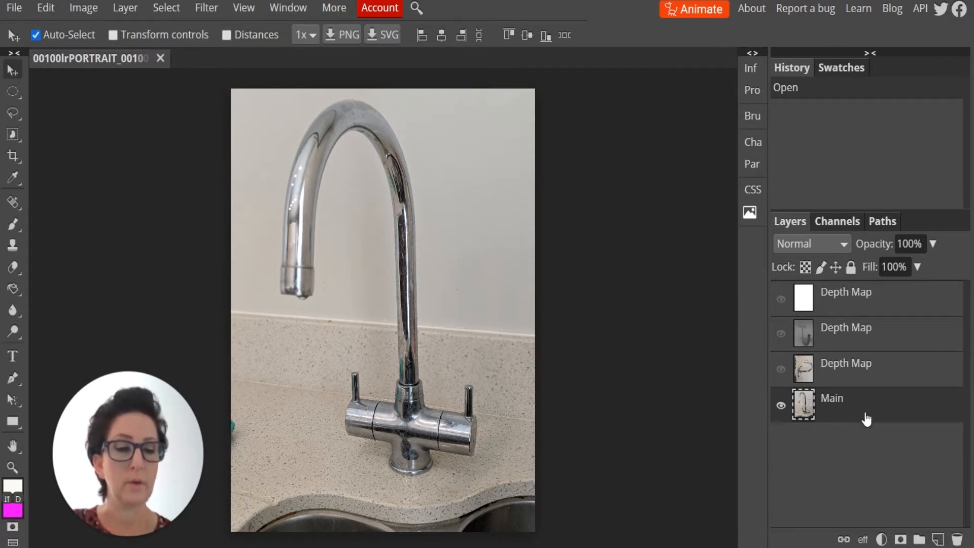
pyautogui.click(938, 539)
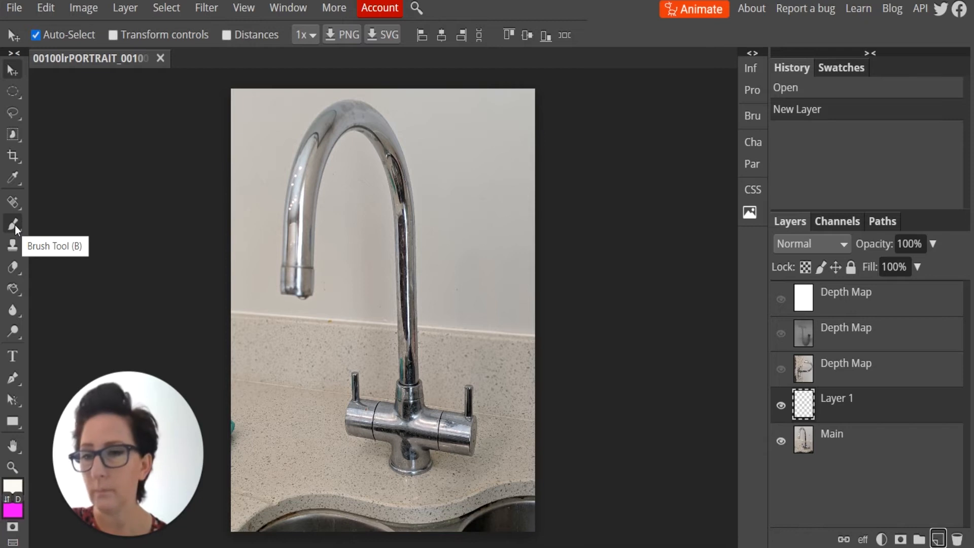
# Activate the Brush tool and set its size to 122 px at 100% hardness
pyautogui.click(14, 225)
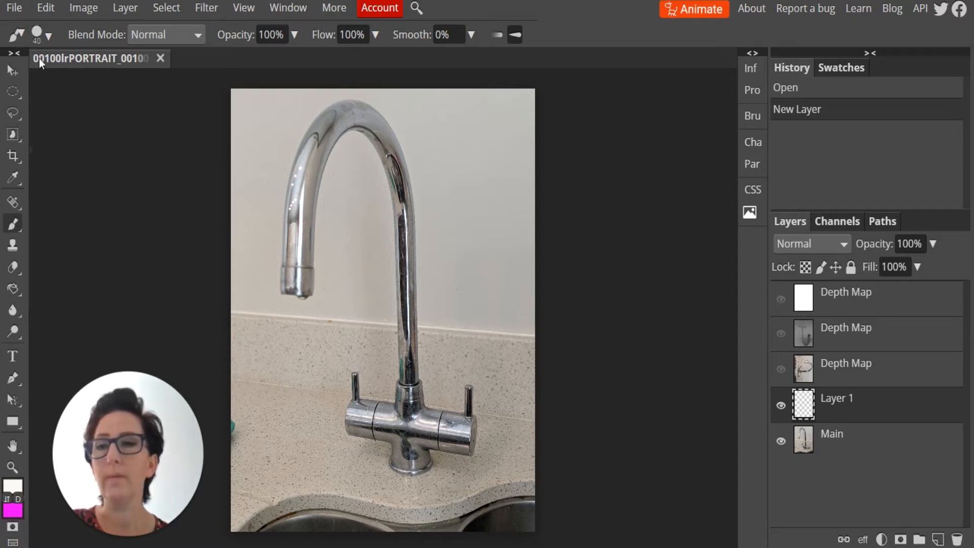
pyautogui.click(50, 35)
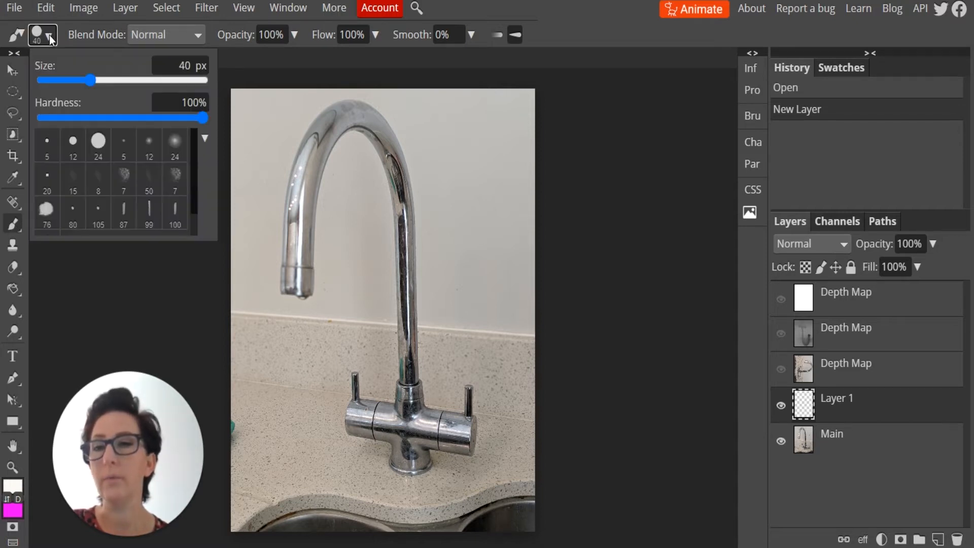
pyautogui.moveTo(91, 80); pyautogui.dragTo(150, 79)
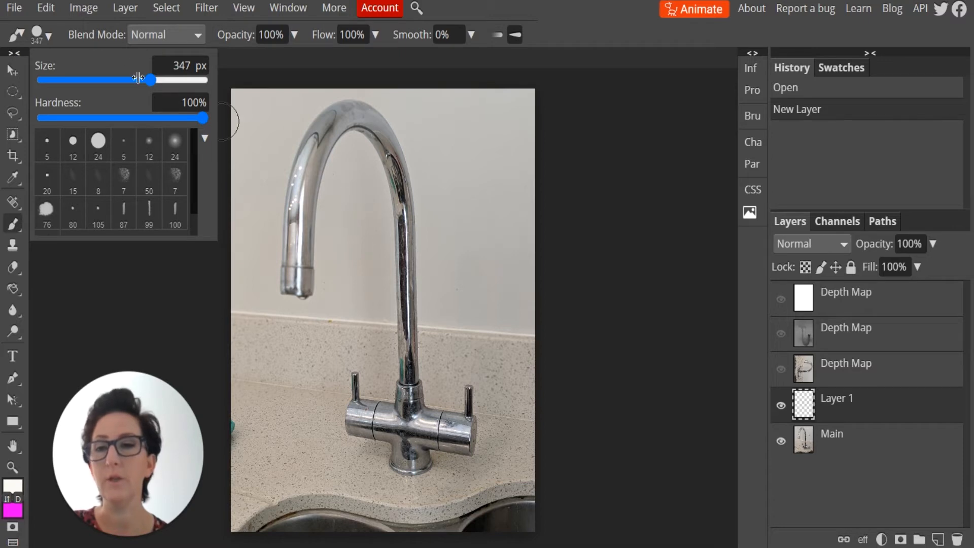
pyautogui.moveTo(152, 80)
pyautogui.mouseDown()
pyautogui.moveTo(92, 81)
pyautogui.moveTo(116, 80)
pyautogui.mouseUp()
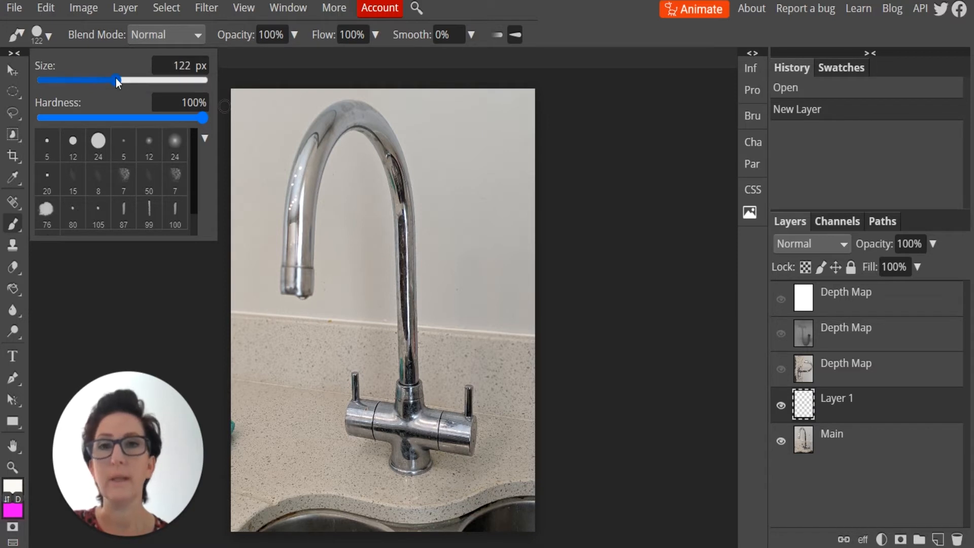
# Try larger and smaller brush sizes, settle on 90 px, and dab one white dot just below the tap spout
pyautogui.click(345, 202)
pyautogui.press(']')
pyautogui.press(']')
pyautogui.press(']')
pyautogui.press(']')
pyautogui.press(']')
pyautogui.press(']')
pyautogui.press(']')
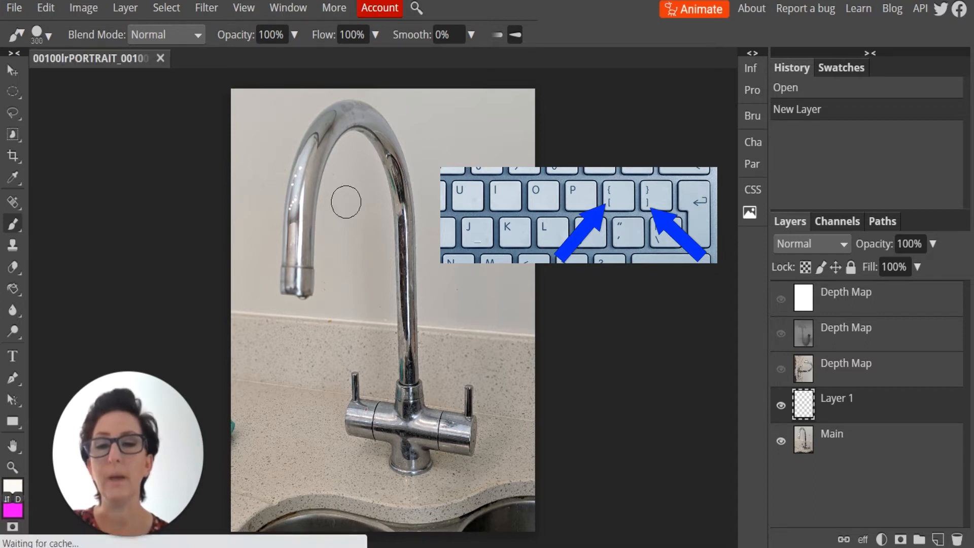
pyautogui.press('[')
pyautogui.press('[')
pyautogui.press('[')
pyautogui.press('[')
pyautogui.press(']')
pyautogui.press(']')
pyautogui.press(']')
pyautogui.press(']')
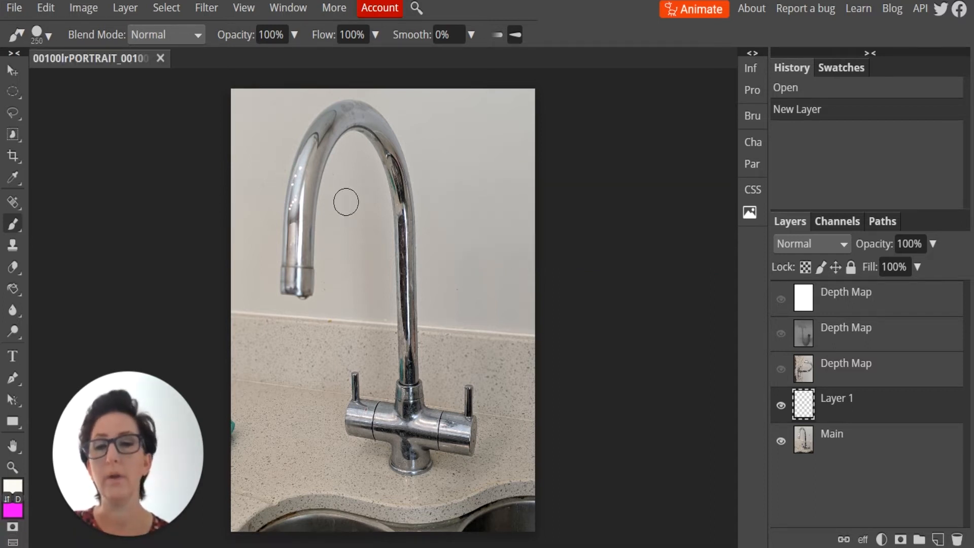
pyautogui.press('[')
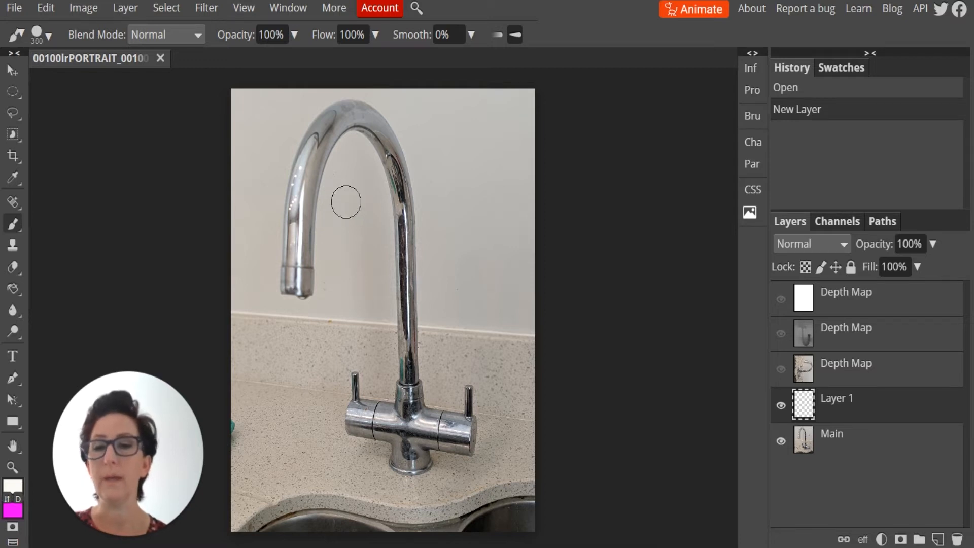
pyautogui.press('[')
pyautogui.press('[')
pyautogui.press('[')
pyautogui.press('[')
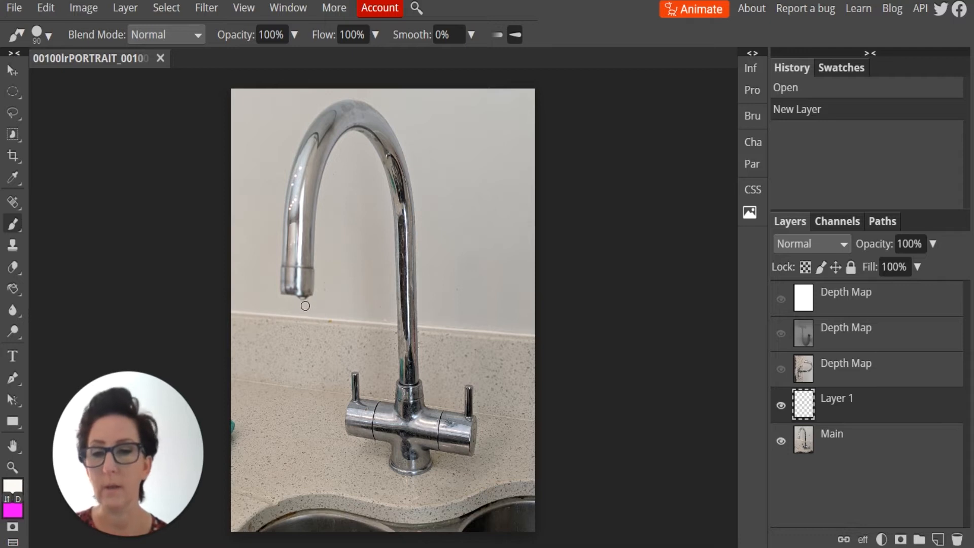
pyautogui.click(306, 303)
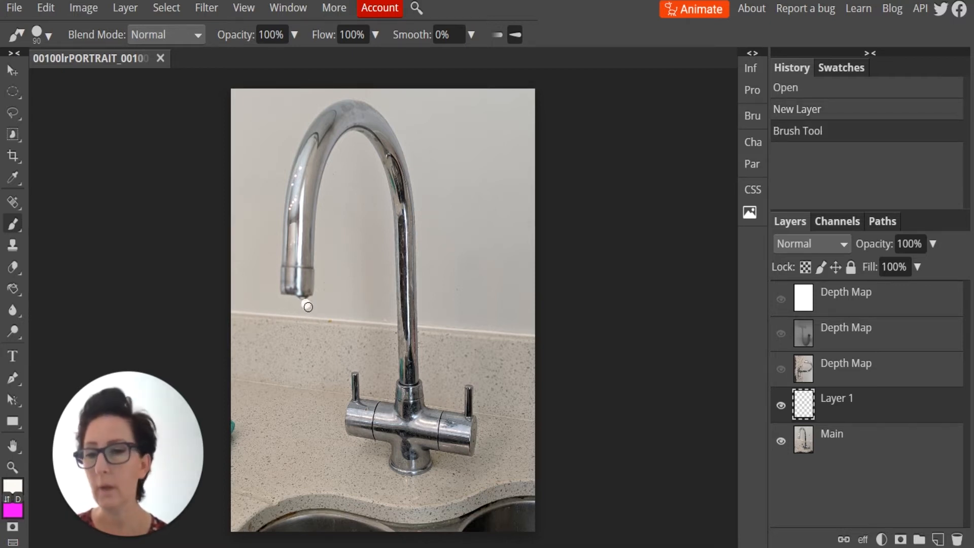
# Set the foreground colour to magenta dd0bf5 and paint a wavy stream from the spout to the photo's lower edge
pyautogui.click(12, 486)
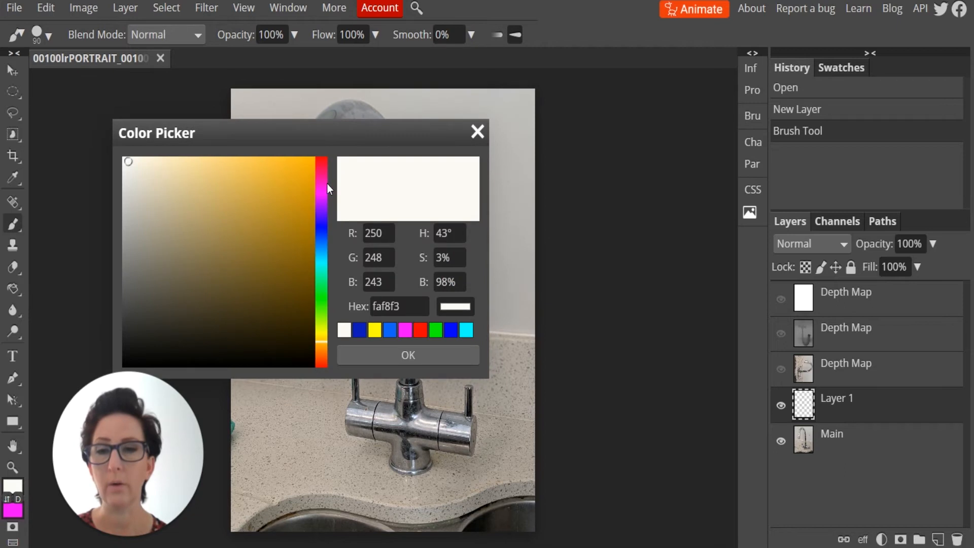
pyautogui.click(318, 196)
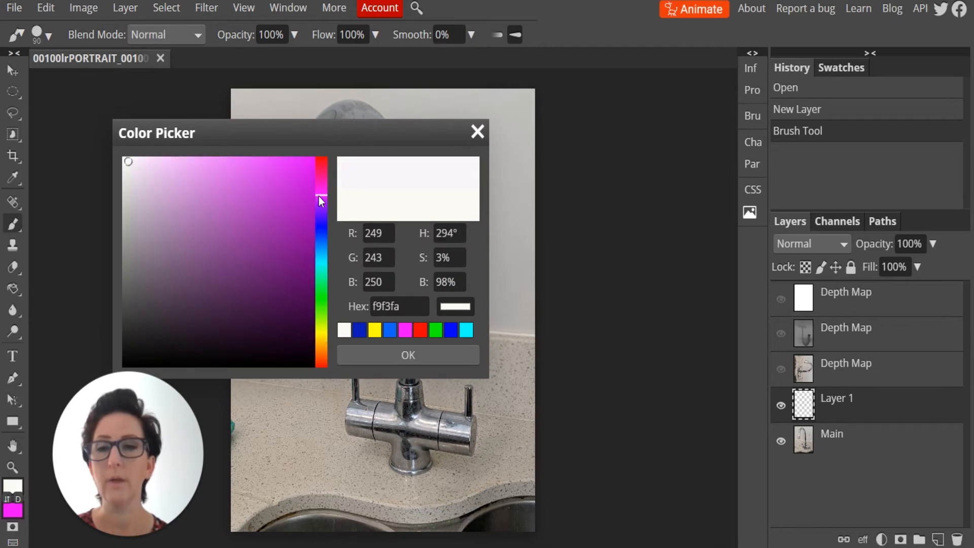
pyautogui.click(306, 164)
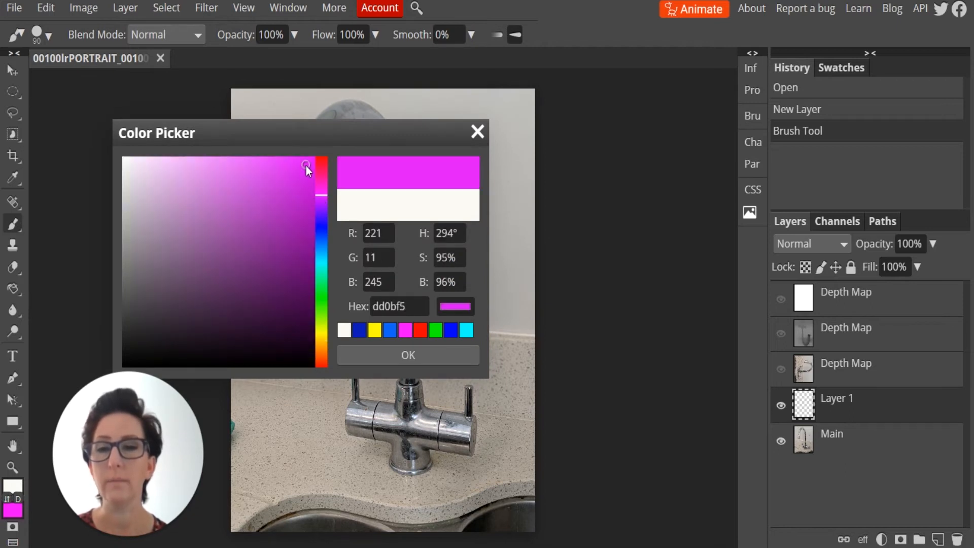
pyautogui.click(432, 355)
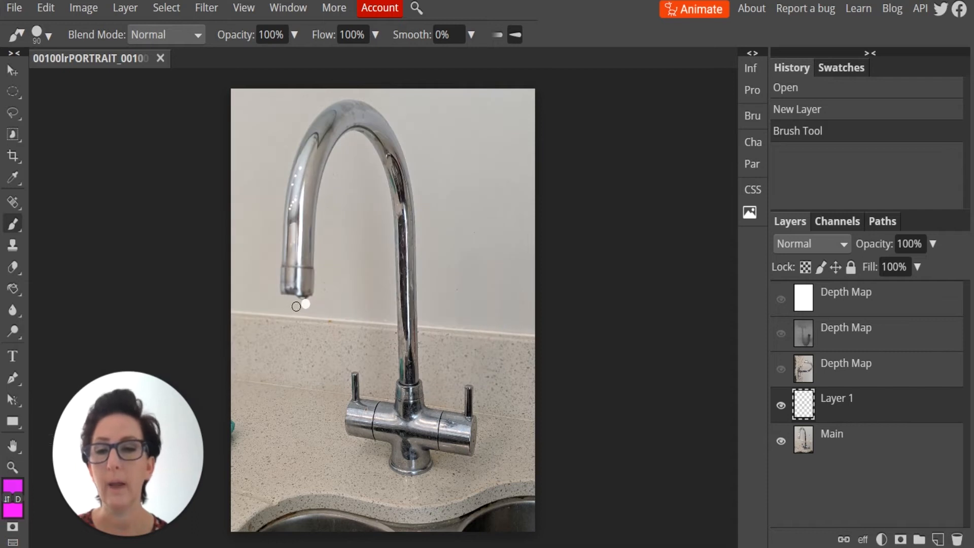
pyautogui.moveTo(306, 304)
pyautogui.mouseDown()
pyautogui.moveTo(314, 371)
pyautogui.moveTo(299, 402)
pyautogui.moveTo(321, 460)
pyautogui.moveTo(297, 467)
pyautogui.moveTo(296, 538)
pyautogui.mouseUp()
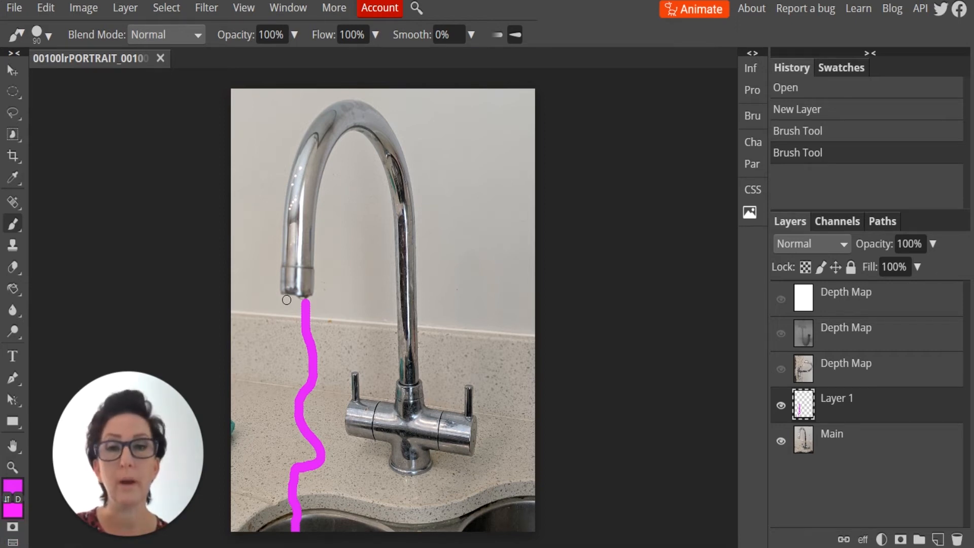
# Enlarge the brush to 175 px and paint a thicker magenta stream from the left side of the spout to the photo's lower edge
pyautogui.press(']')
pyautogui.press(']')
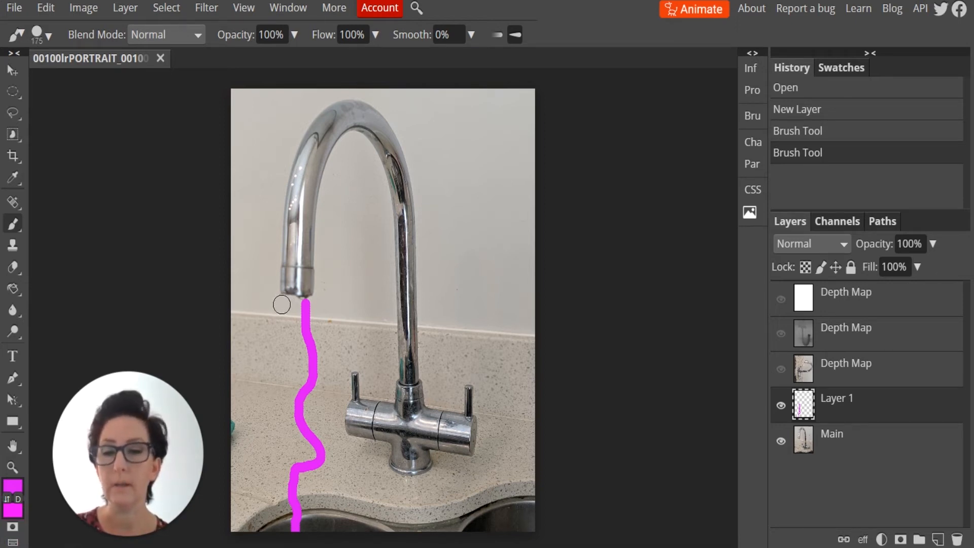
pyautogui.moveTo(282, 303)
pyautogui.mouseDown()
pyautogui.moveTo(256, 417)
pyautogui.moveTo(273, 449)
pyautogui.moveTo(248, 498)
pyautogui.moveTo(252, 533)
pyautogui.mouseUp()
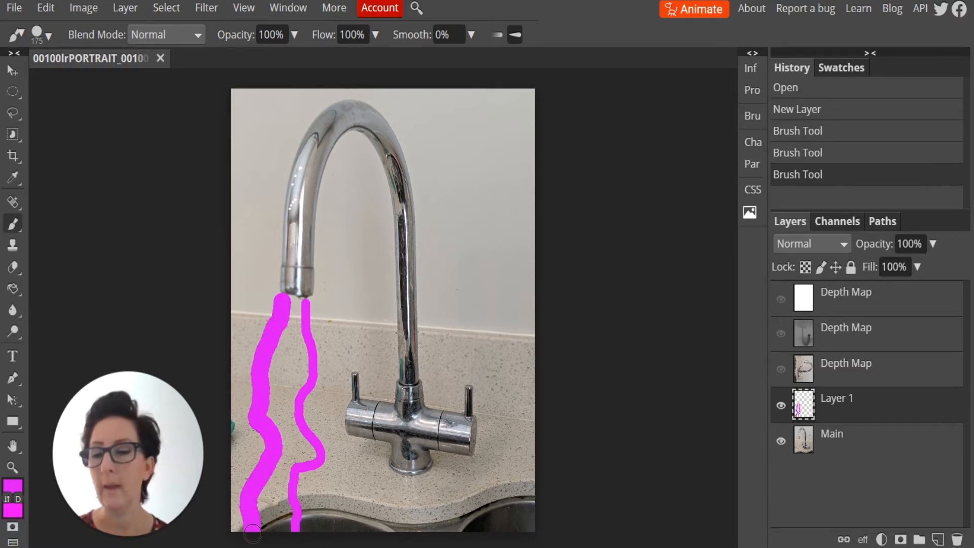
# Set the foreground colour to blue 1163f9, reduce the brush to 90 px, and paint a blue stream between the magenta ones
pyautogui.click(10, 487)
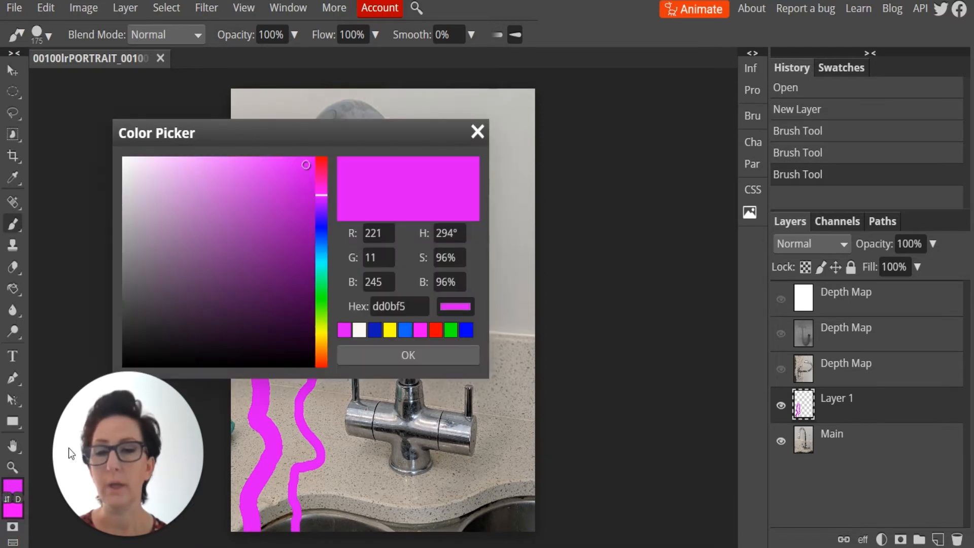
pyautogui.click(403, 332)
pyautogui.click(406, 354)
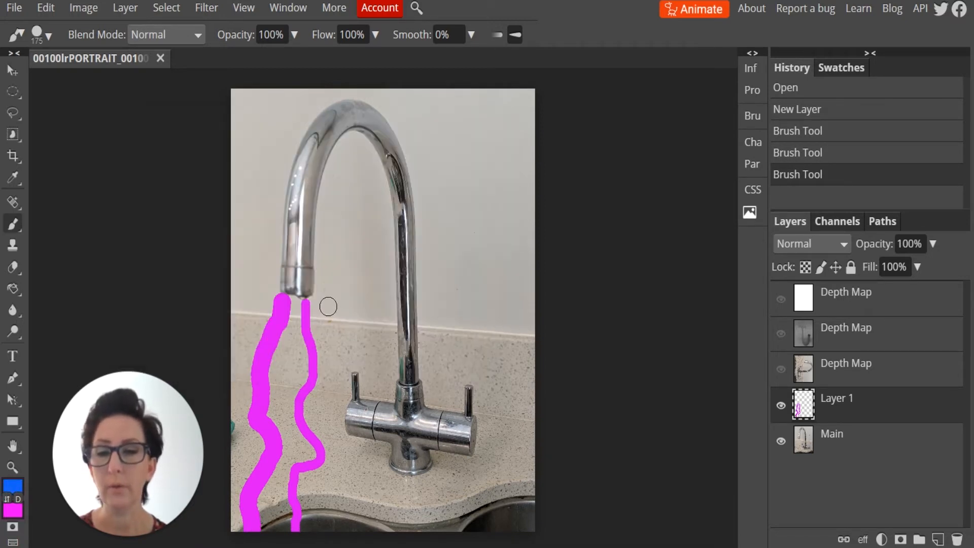
pyautogui.press('[')
pyautogui.press('[')
pyautogui.press('[')
pyautogui.press('[')
pyautogui.press('[')
pyautogui.press('[')
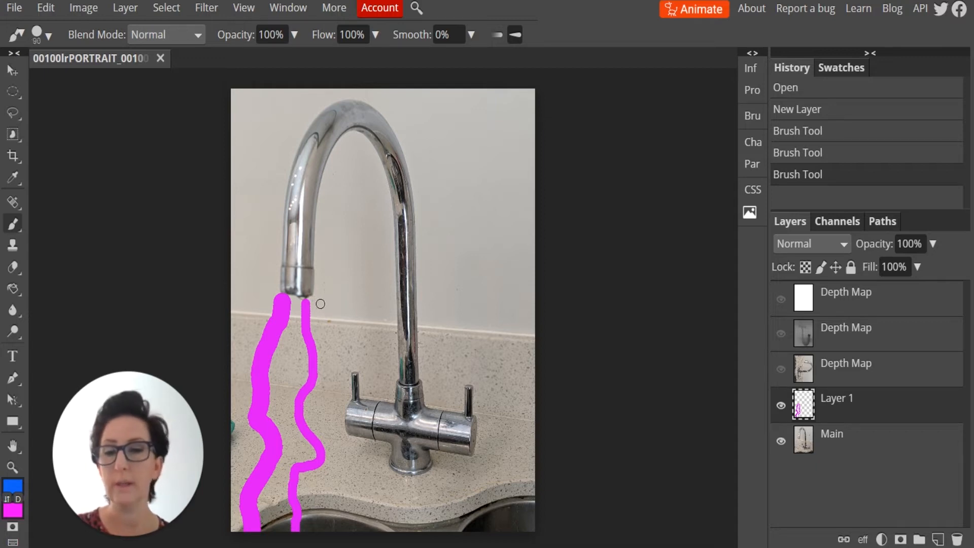
pyautogui.moveTo(298, 302); pyautogui.dragTo(283, 535)
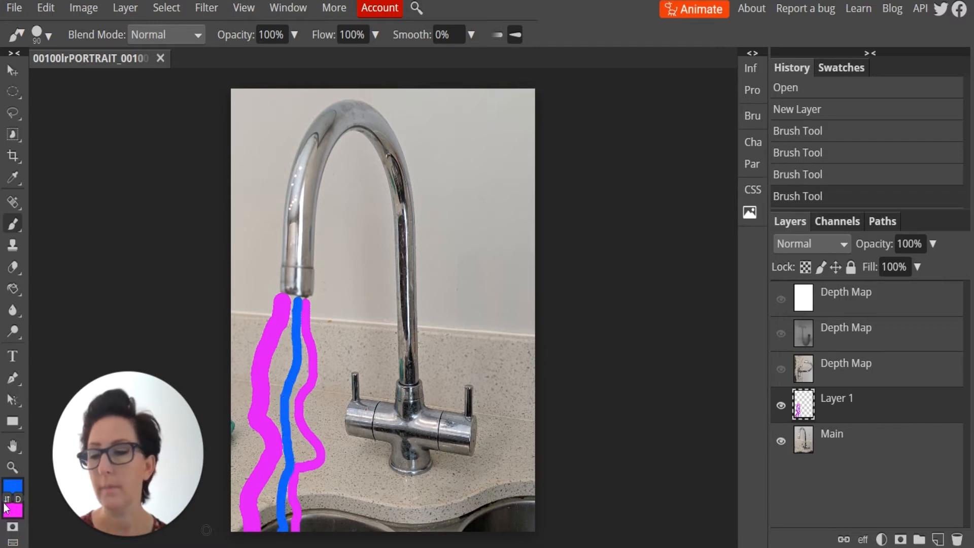
# Set the foreground colour to yellow ffff00 and paint a stream from the spout downward between the blue and thick magenta streams
pyautogui.click(12, 487)
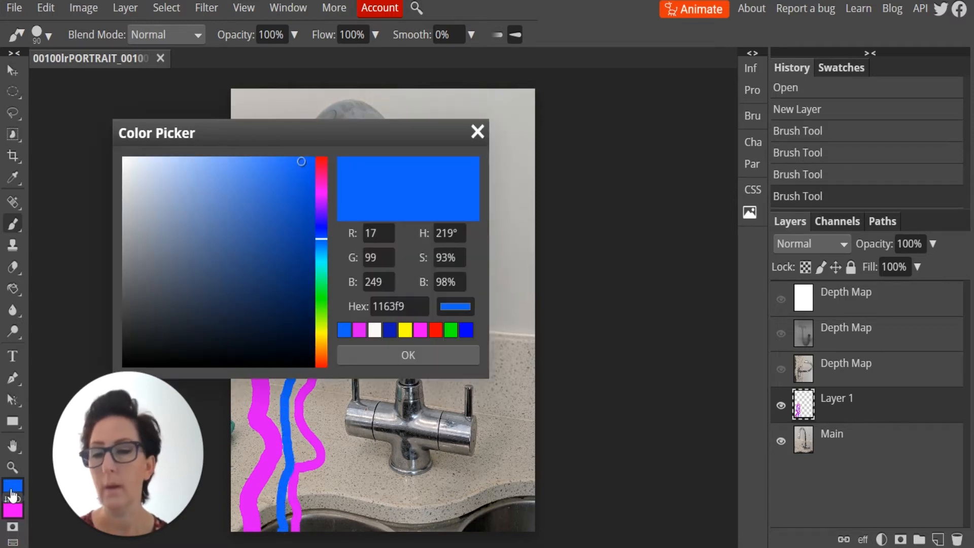
pyautogui.click(405, 331)
pyautogui.click(409, 355)
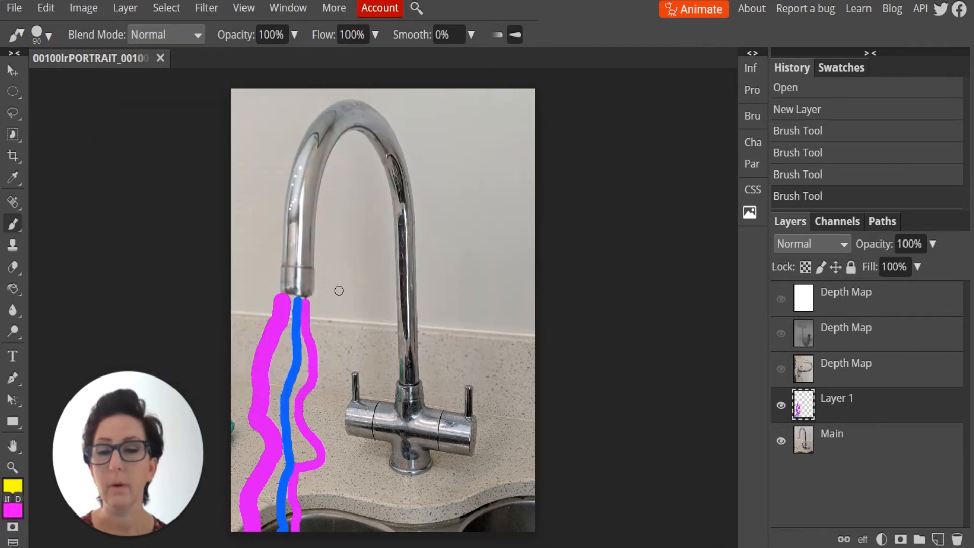
pyautogui.moveTo(289, 300); pyautogui.dragTo(269, 541)
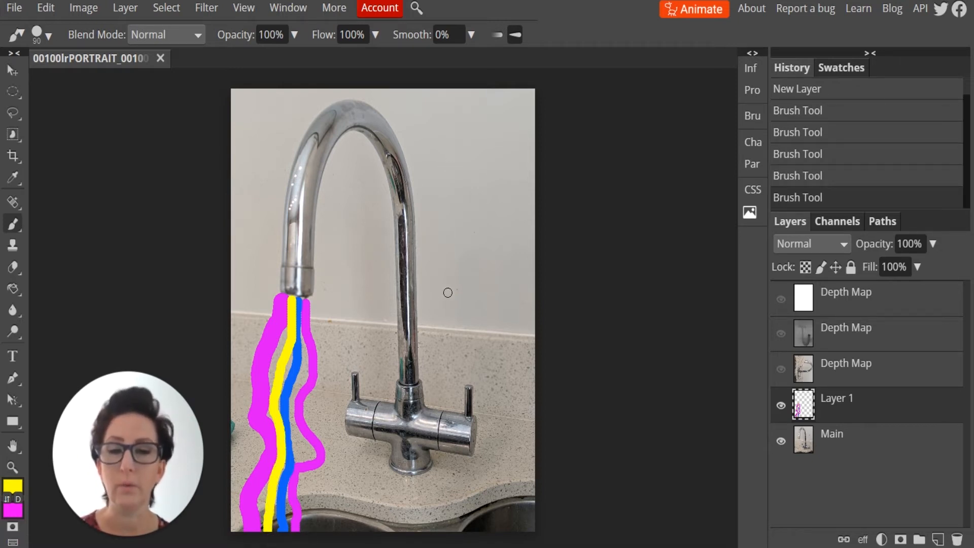
# Handwrite the word "Woop" in yellow, slanting downward to the right of the tap
pyautogui.moveTo(432, 220)
pyautogui.mouseDown()
pyautogui.moveTo(430, 258)
pyautogui.moveTo(443, 245)
pyautogui.moveTo(451, 277)
pyautogui.moveTo(477, 234)
pyautogui.mouseUp()
pyautogui.moveTo(480, 266)
pyautogui.mouseDown()
pyautogui.moveTo(473, 288)
pyautogui.moveTo(483, 271)
pyautogui.moveTo(496, 285)
pyautogui.moveTo(486, 296)
pyautogui.moveTo(492, 306)
pyautogui.moveTo(507, 306)
pyautogui.moveTo(506, 286)
pyautogui.moveTo(488, 373)
pyautogui.mouseUp()
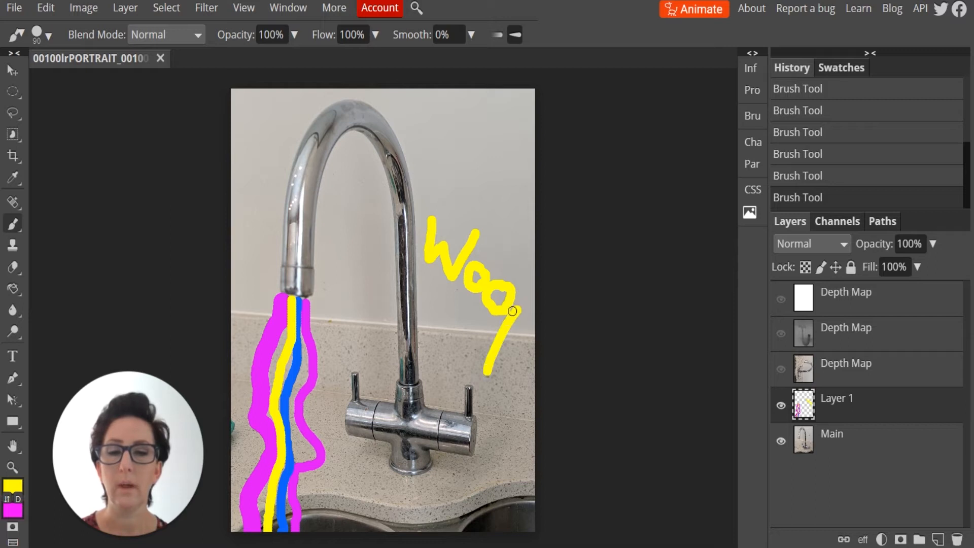
pyautogui.moveTo(516, 311); pyautogui.dragTo(519, 327)
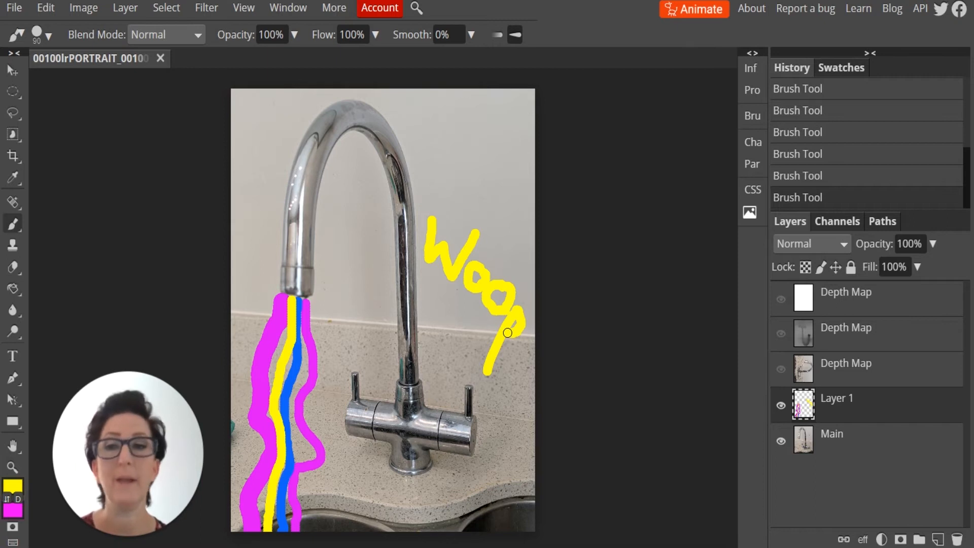
# Make a small elliptical selection on the blank wall above the "Woop" lettering with Ellipse Select
pyautogui.rightClick(15, 92)
pyautogui.click(14, 93)
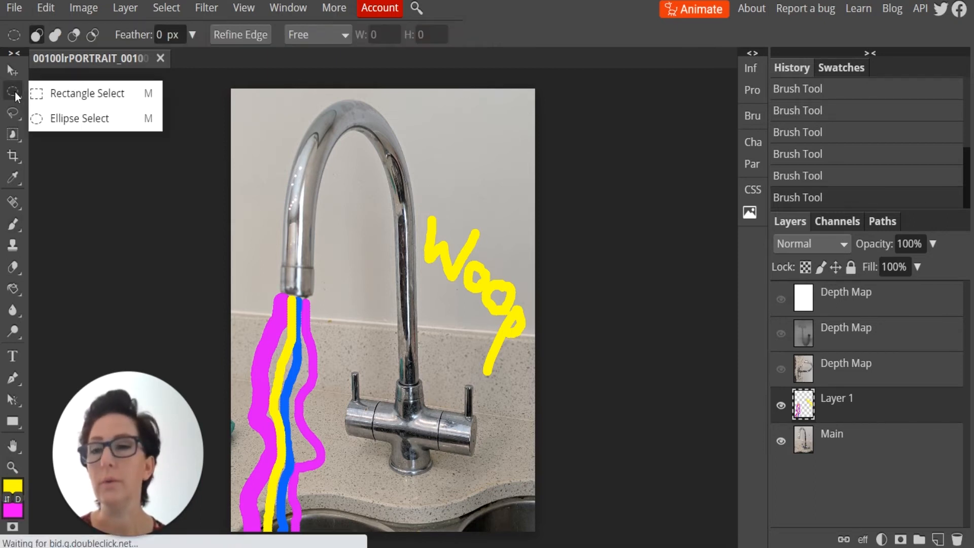
pyautogui.click(38, 117)
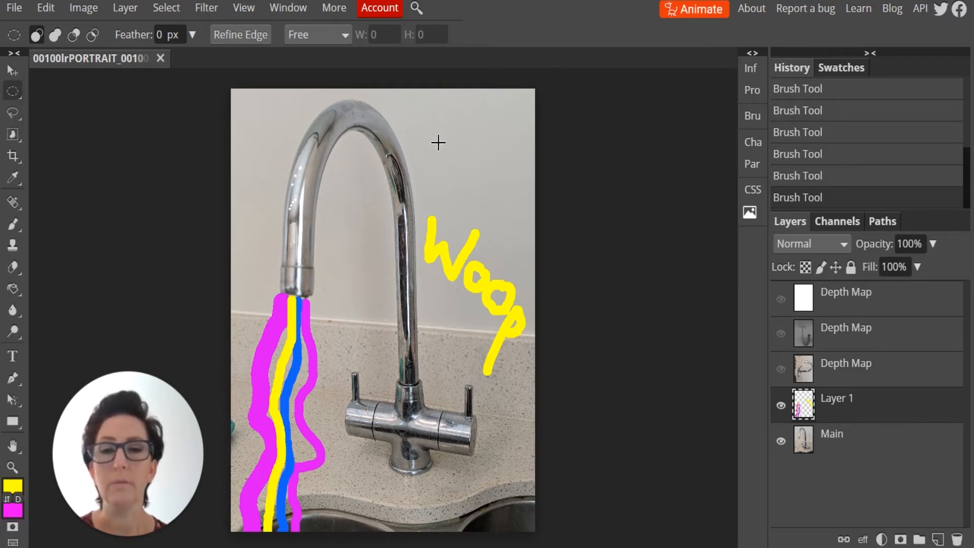
pyautogui.moveTo(445, 138); pyautogui.dragTo(480, 180)
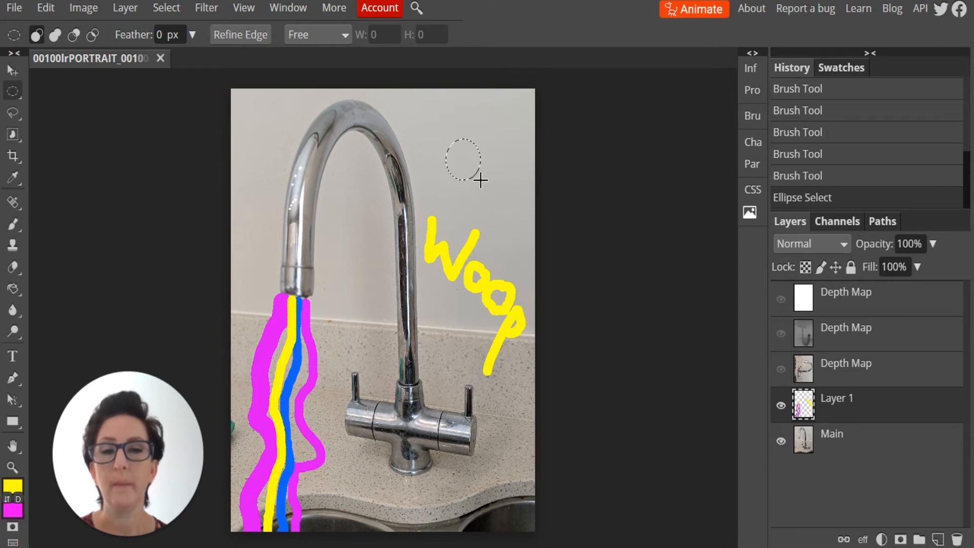
# Change the foreground colour to blue 1163f9 while keeping the elliptical selection active
pyautogui.moveTo(88, 513)
pyautogui.click(13, 486)
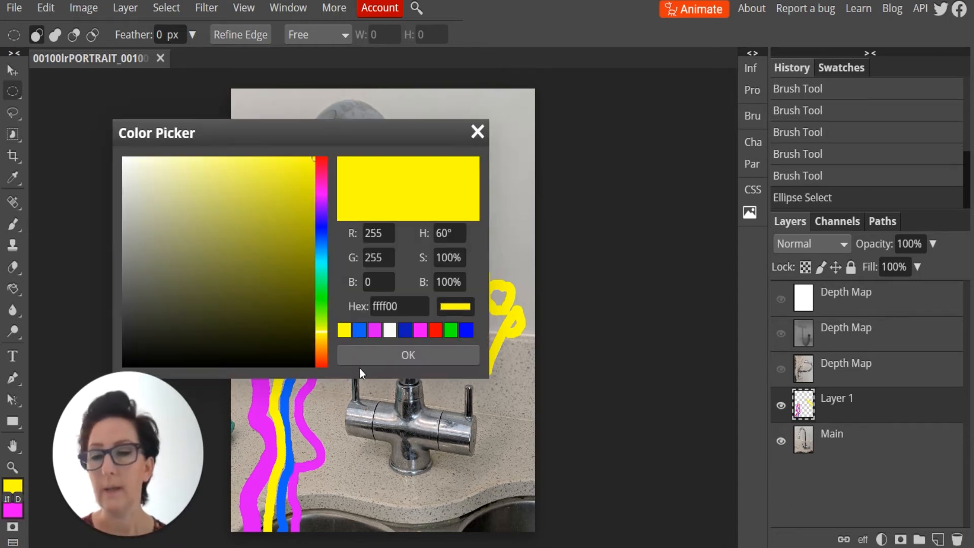
pyautogui.click(359, 330)
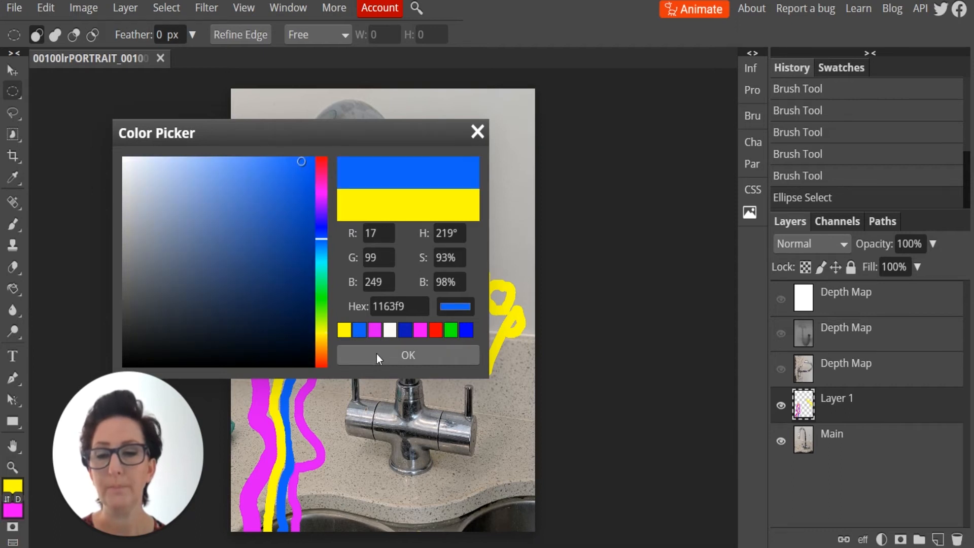
pyautogui.click(376, 354)
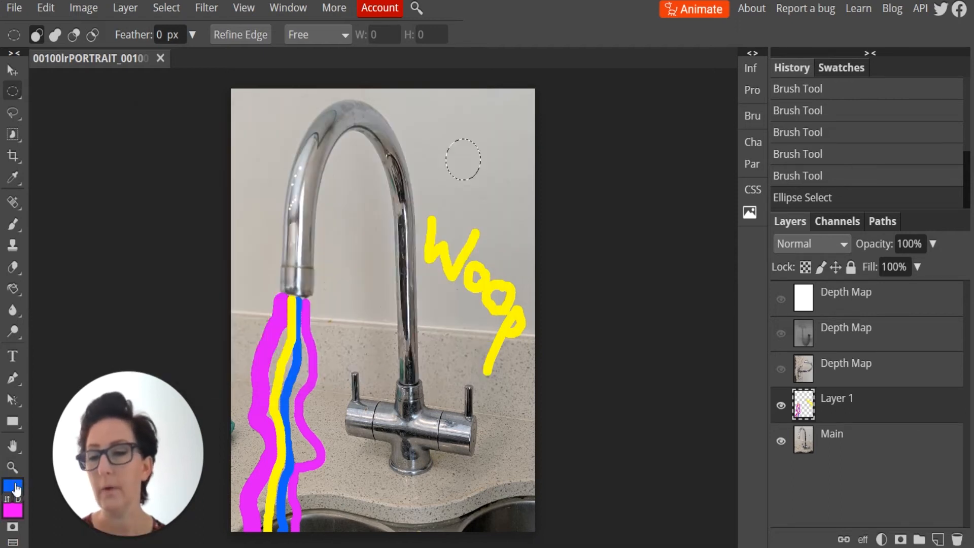
# Fill the elliptical selection above the "Woop" lettering with blue using the Paint Bucket, and deselect it
pyautogui.rightClick(15, 292)
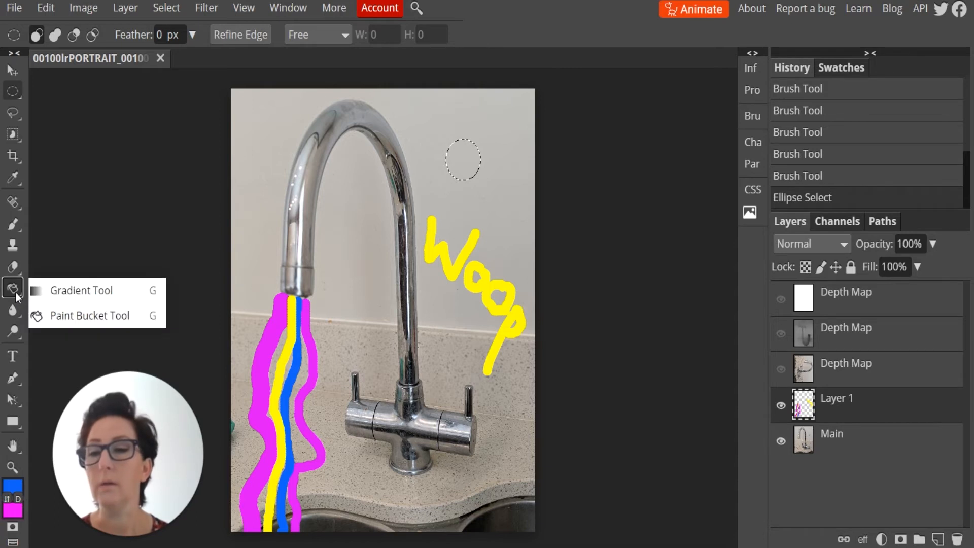
pyautogui.click(52, 293)
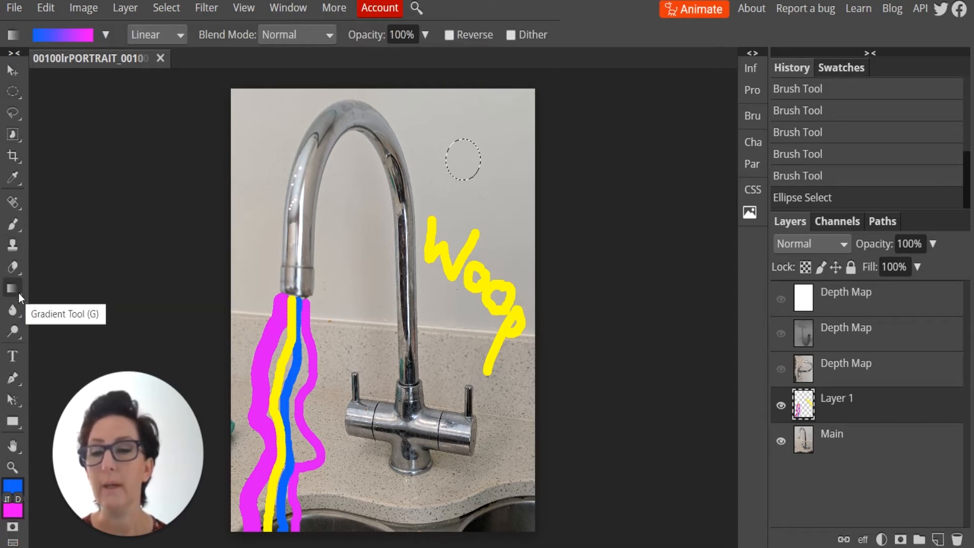
pyautogui.rightClick(18, 293)
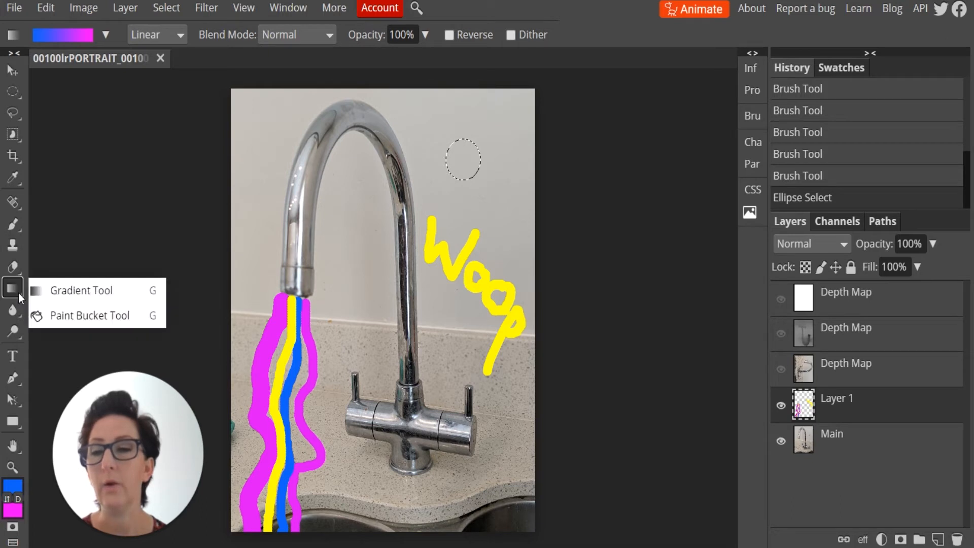
pyautogui.click(61, 315)
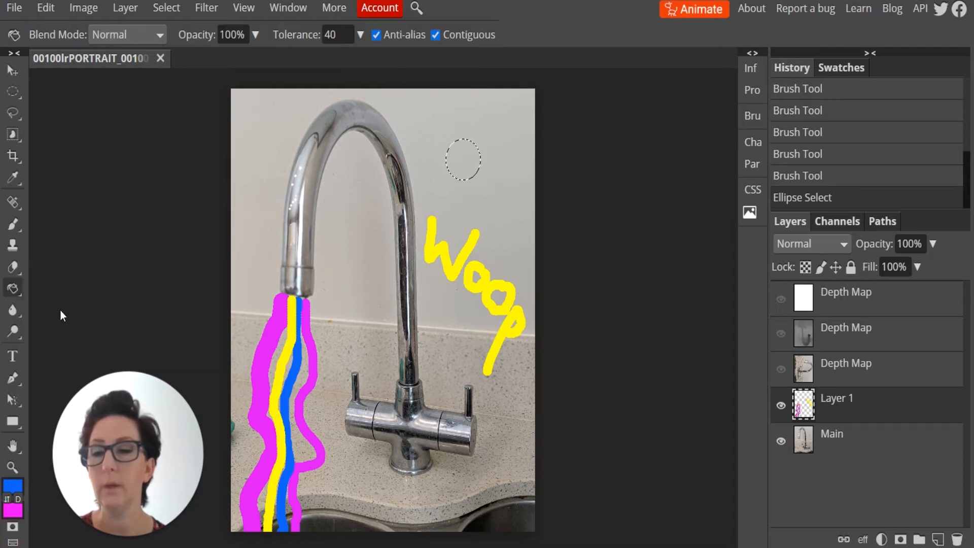
pyautogui.doubleClick(459, 153)
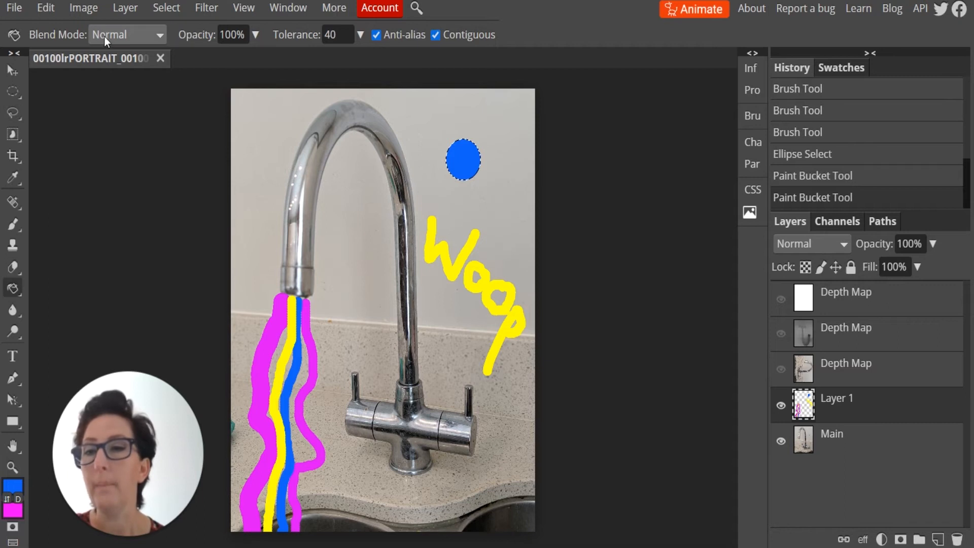
pyautogui.click(168, 9)
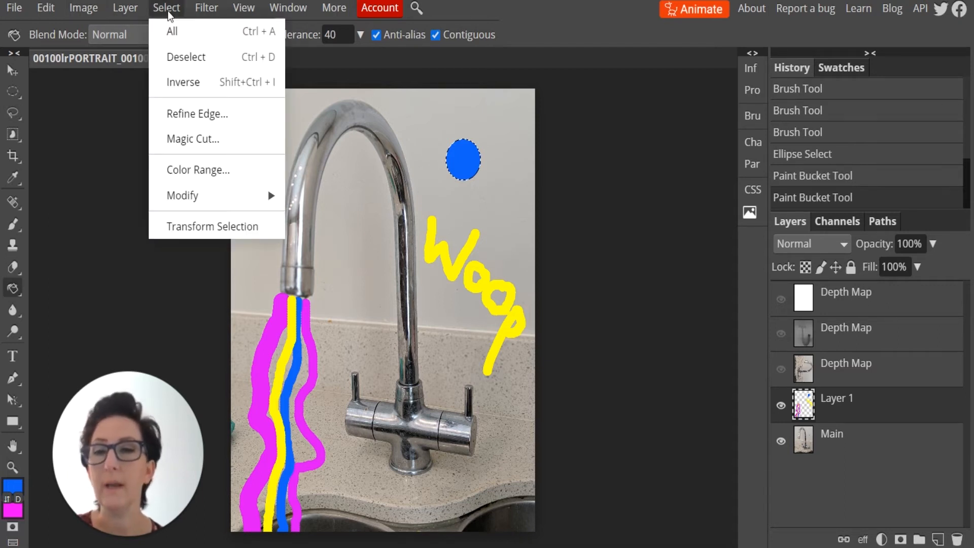
pyautogui.click(182, 57)
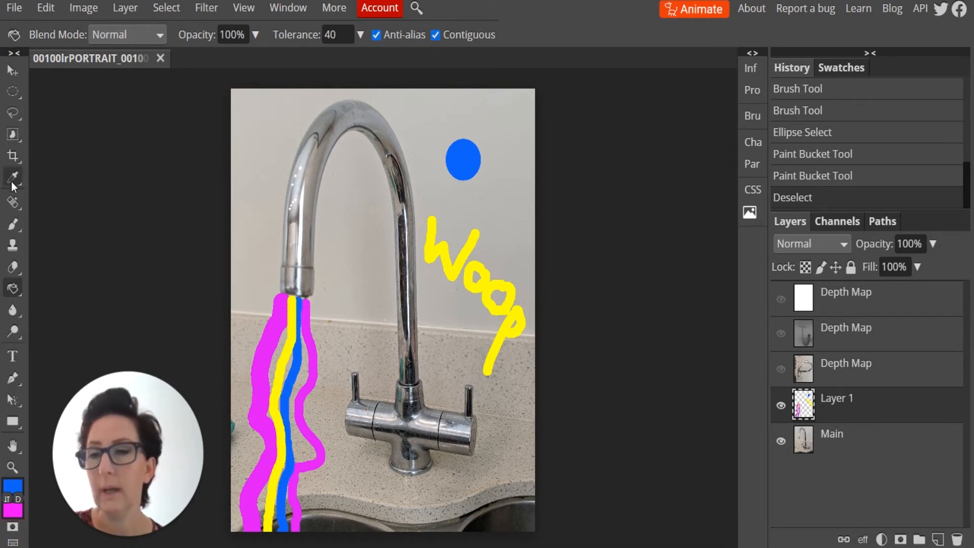
# Brush a narrowing blue tip onto the upper edge of the blue ellipse to shape it into a water drop
pyautogui.click(14, 225)
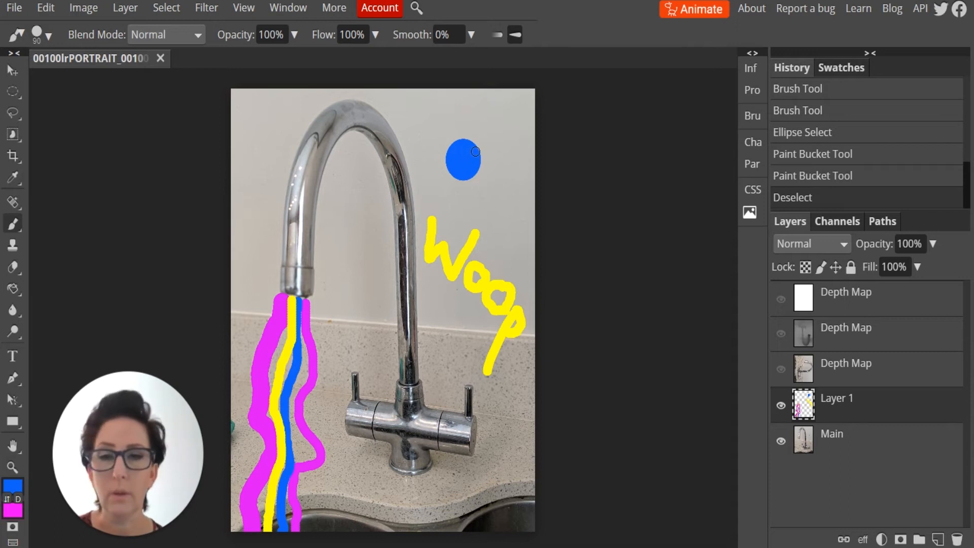
pyautogui.moveTo(471, 145)
pyautogui.mouseDown()
pyautogui.moveTo(463, 123)
pyautogui.moveTo(459, 139)
pyautogui.moveTo(463, 132)
pyautogui.mouseUp()
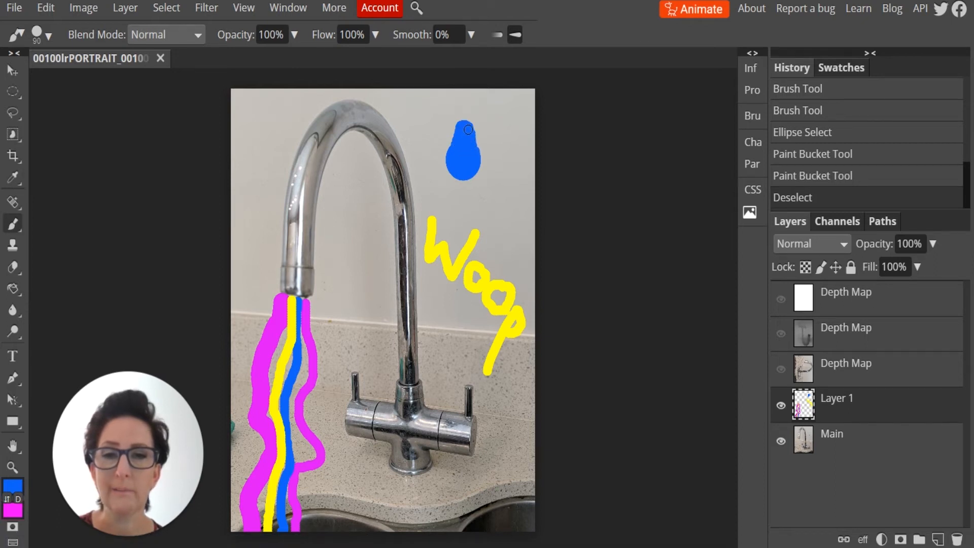
pyautogui.moveTo(468, 131); pyautogui.dragTo(462, 123)
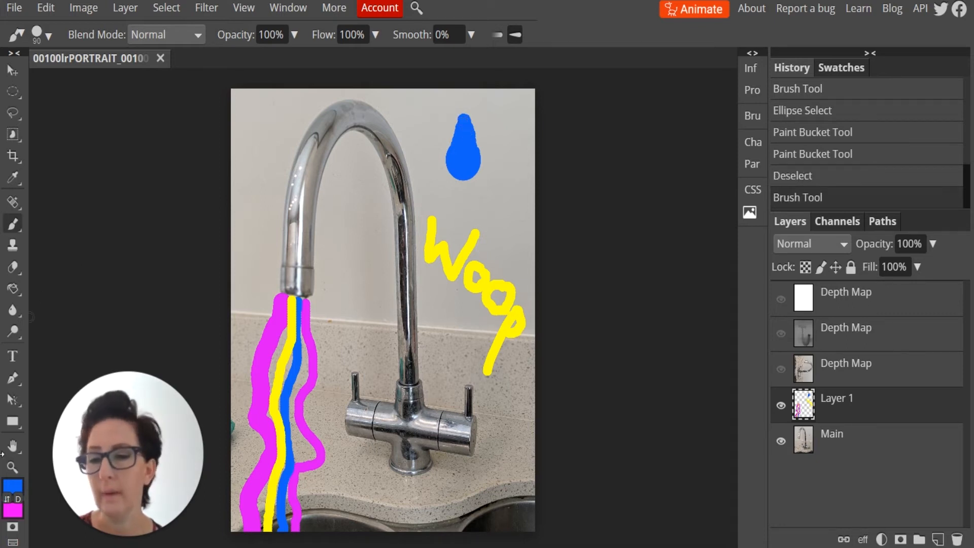
# Set the foreground colour to the near-white fffdfb
pyautogui.click(13, 485)
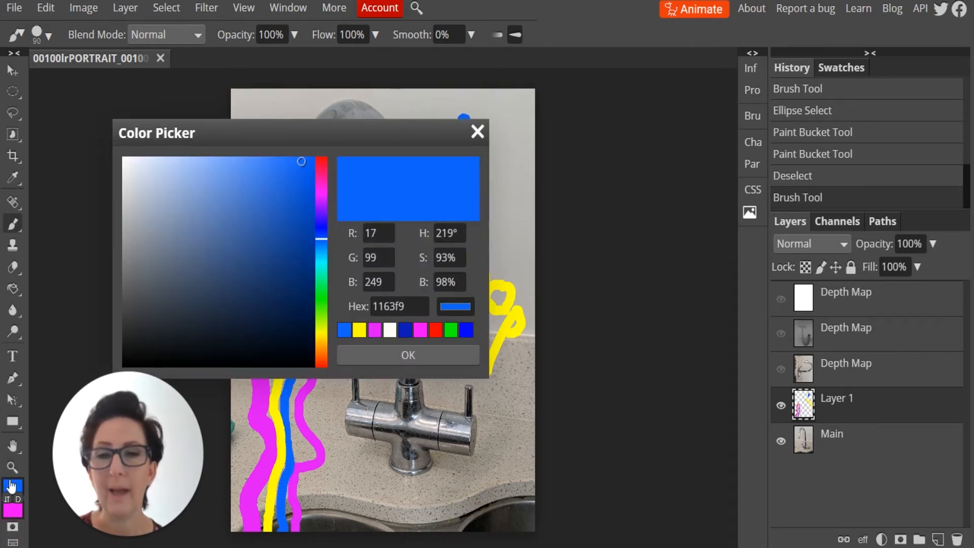
pyautogui.click(124, 161)
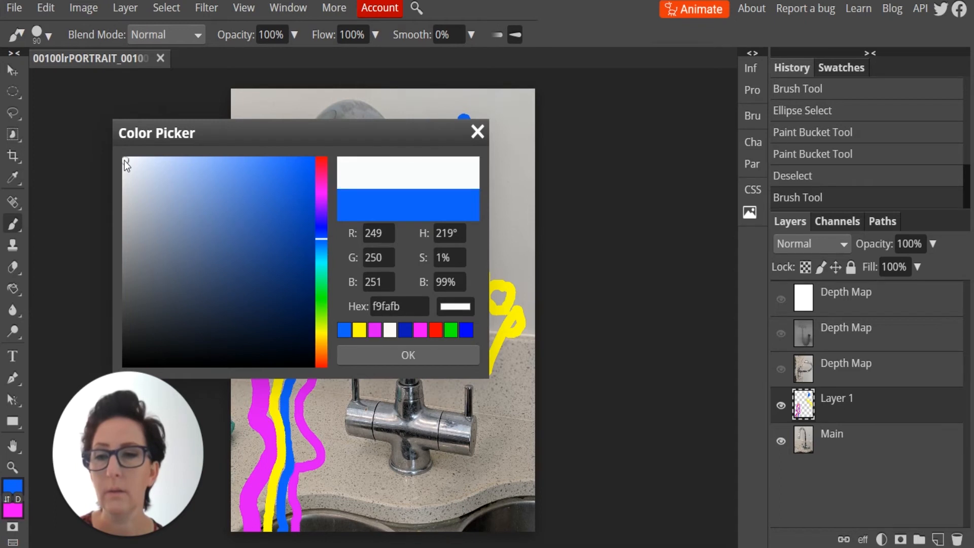
pyautogui.click(493, 146)
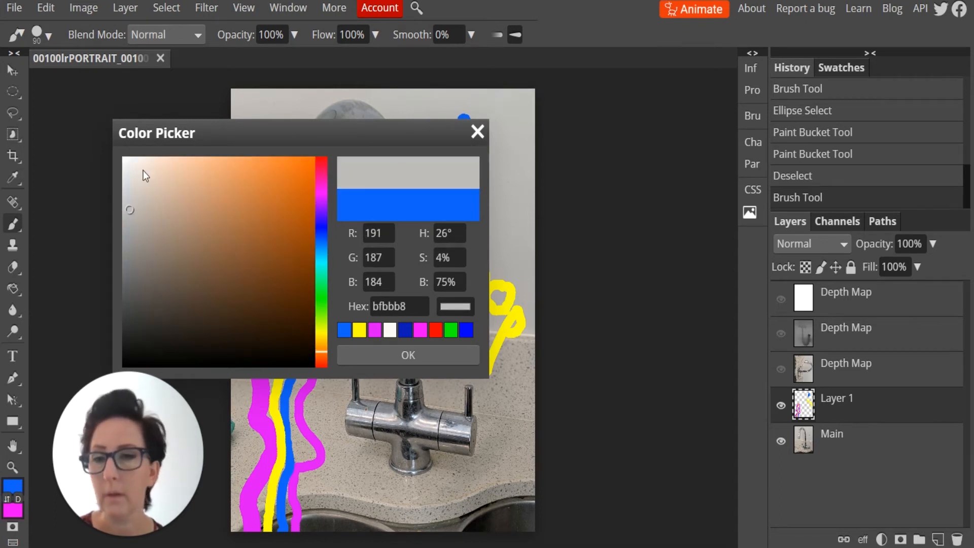
pyautogui.click(125, 158)
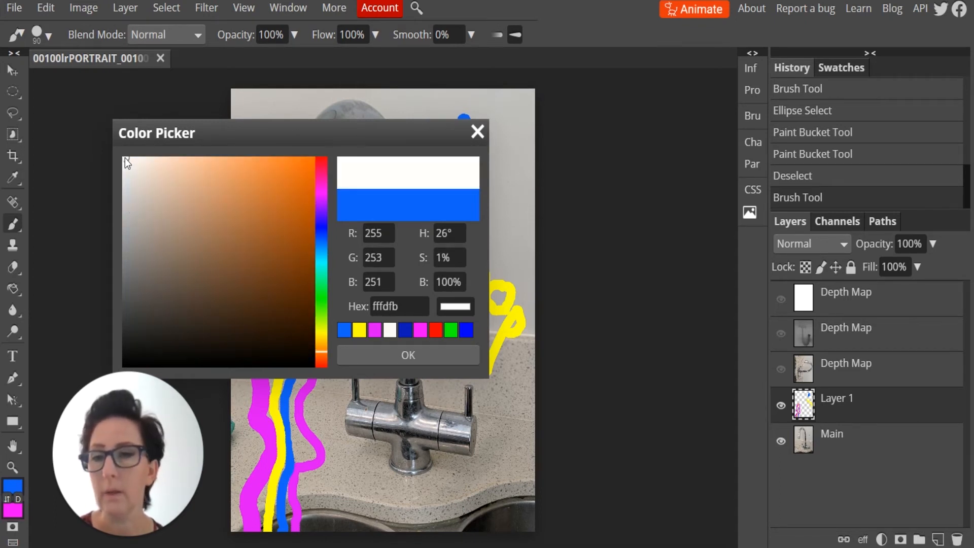
pyautogui.click(428, 354)
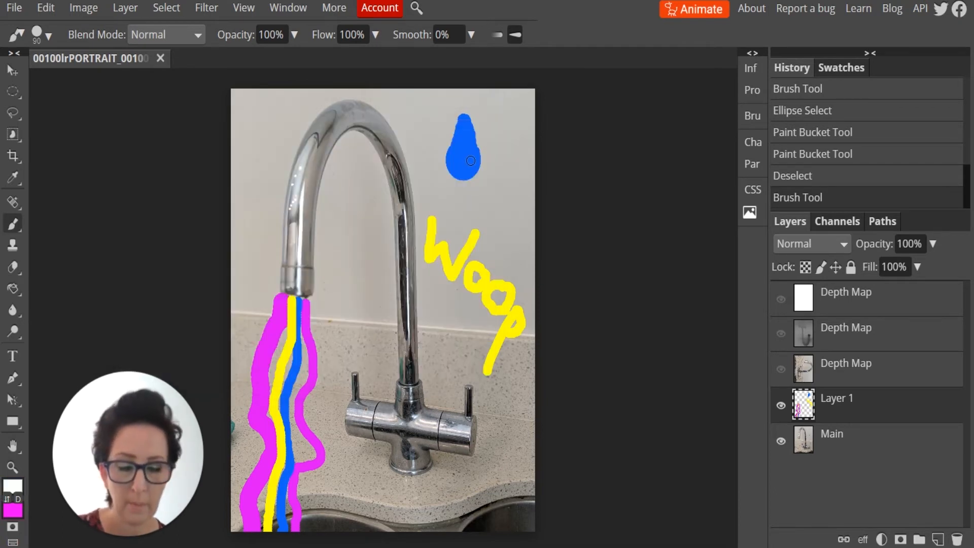
# Reduce the brush size to 35 and paint a small white highlight along the right side of the blue drop
pyautogui.press('[')
pyautogui.press('[')
pyautogui.press('[')
pyautogui.press('[')
pyautogui.press('[')
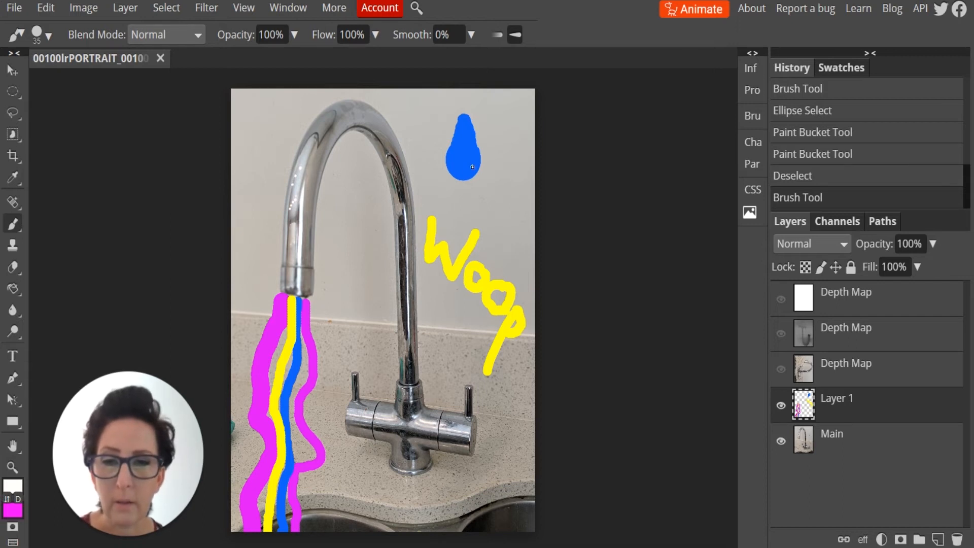
pyautogui.moveTo(474, 166); pyautogui.dragTo(476, 157)
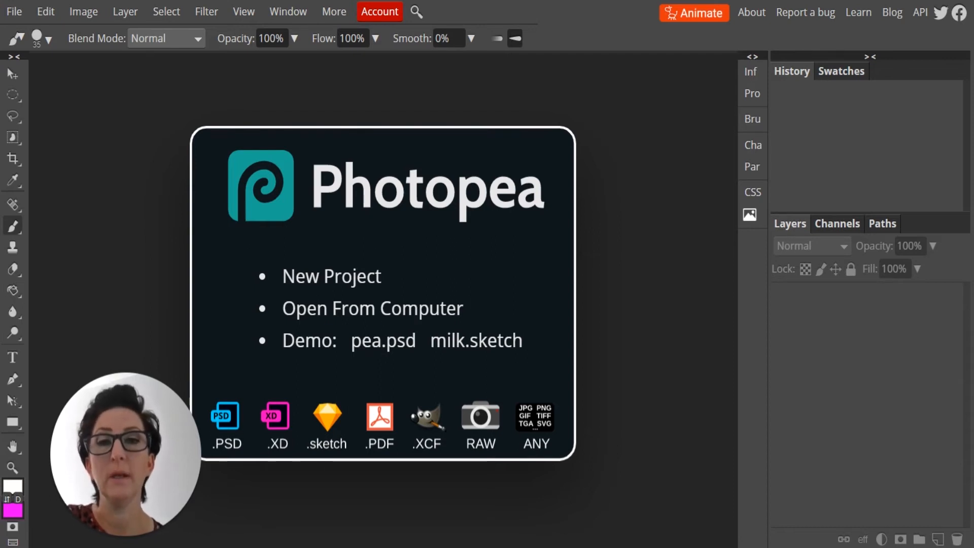
# Open the portrait photo file "Me" and add a Black & White adjustment layer above its background
pyautogui.click(23, 10)
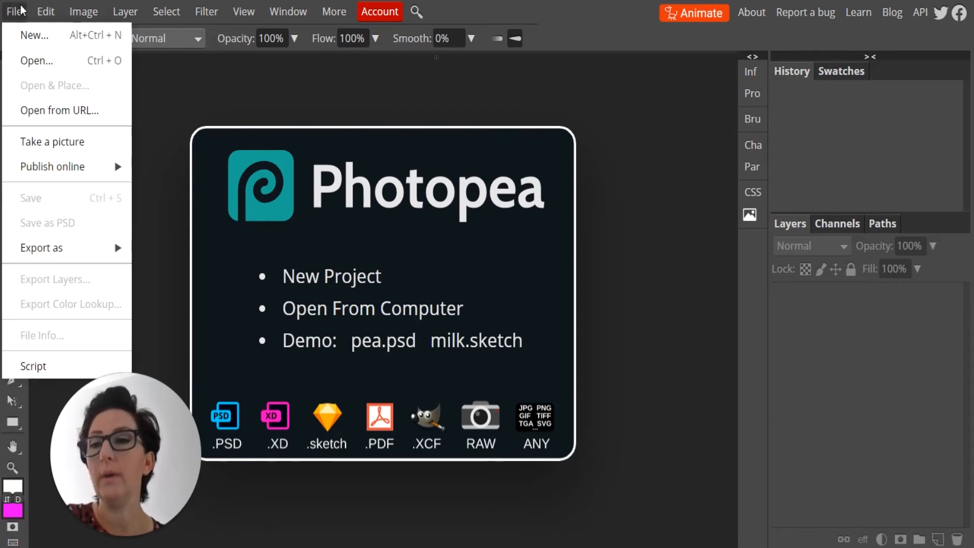
pyautogui.click(29, 64)
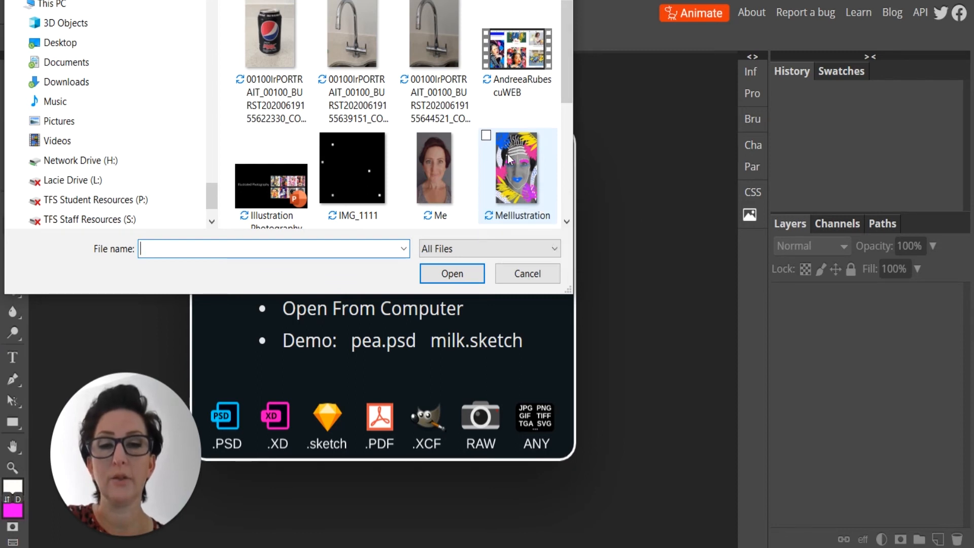
pyautogui.click(430, 158)
pyautogui.click(451, 276)
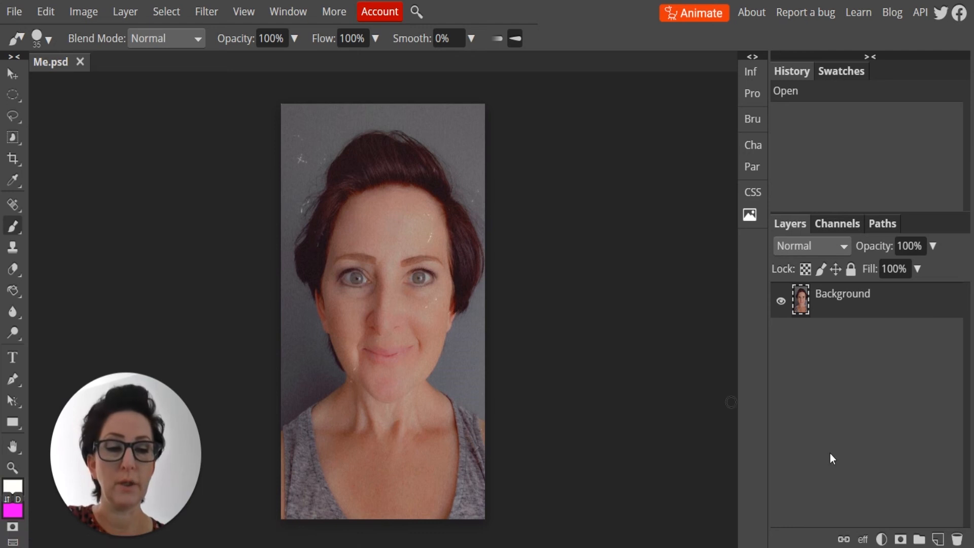
pyautogui.click(881, 539)
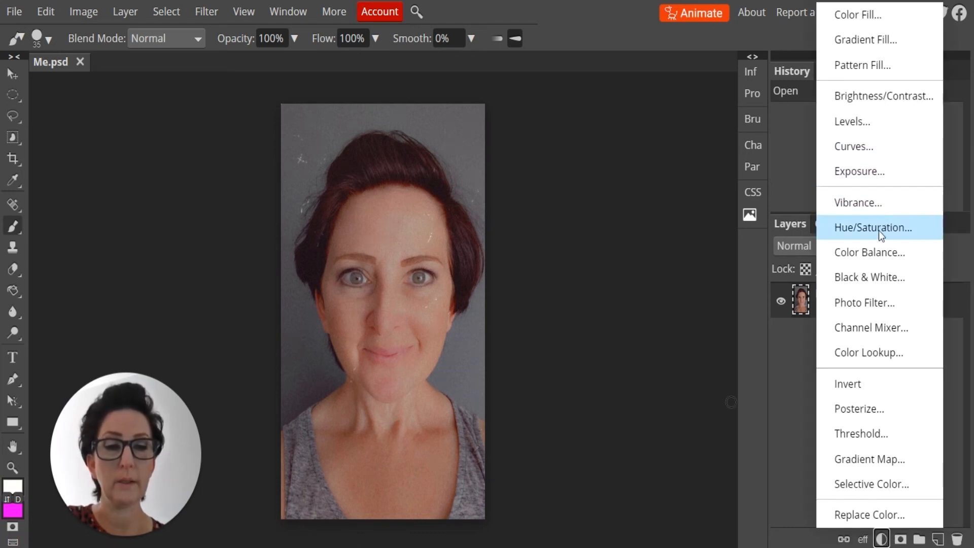
pyautogui.click(878, 278)
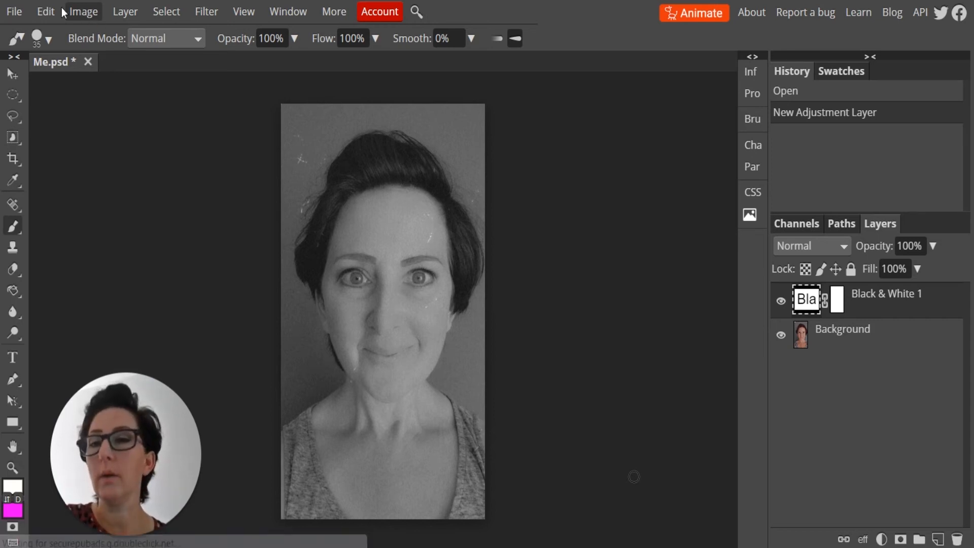
pyautogui.click(14, 11)
pyautogui.click(35, 61)
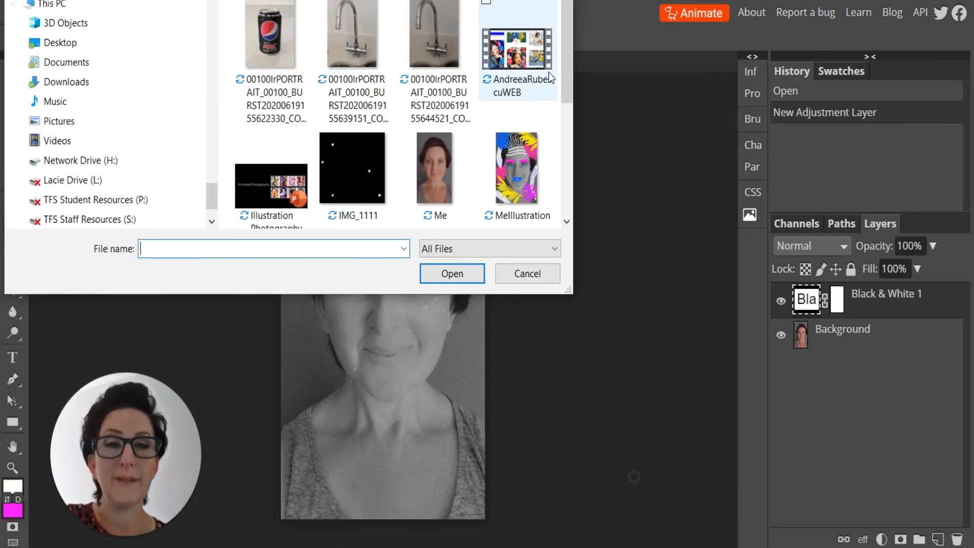
pyautogui.moveTo(568, 84); pyautogui.dragTo(552, 189)
pyautogui.click(275, 136)
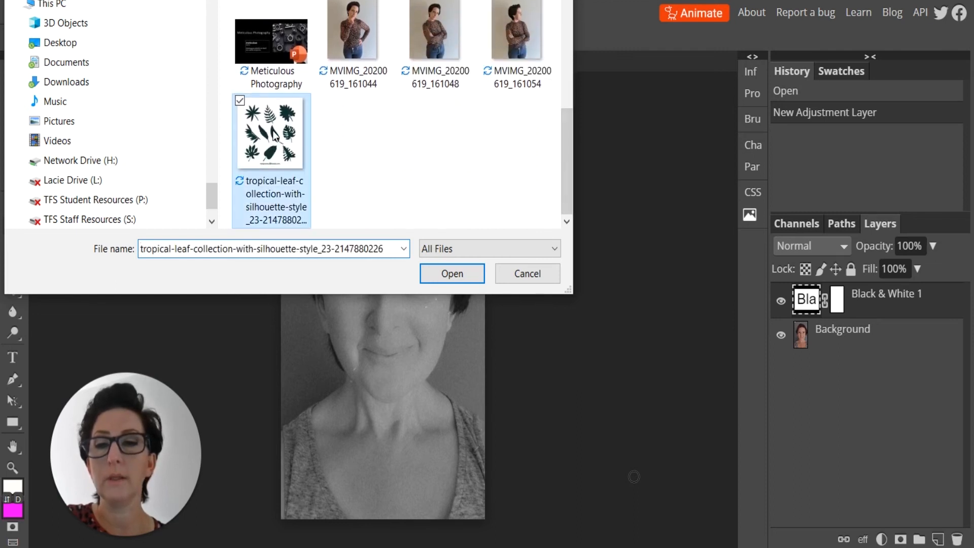
pyautogui.click(457, 279)
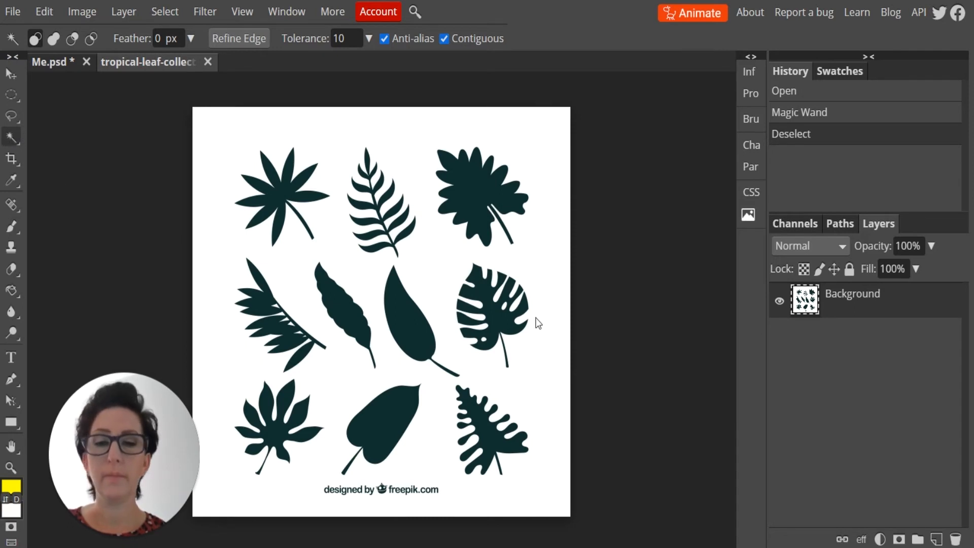
# Select the slotted monstera leaf in the middle row with the Magic Wand at tolerance 10 and copy it
pyautogui.click(498, 318)
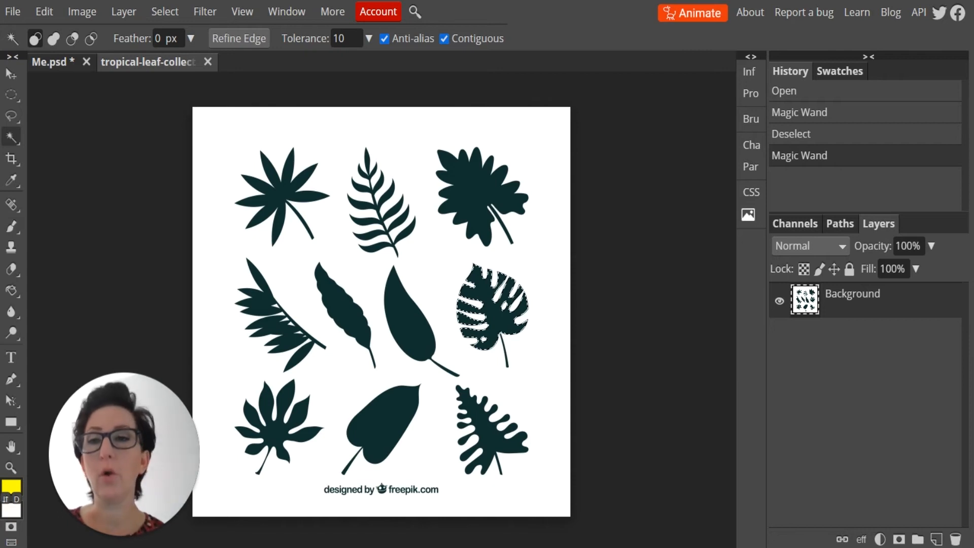
pyautogui.click(44, 12)
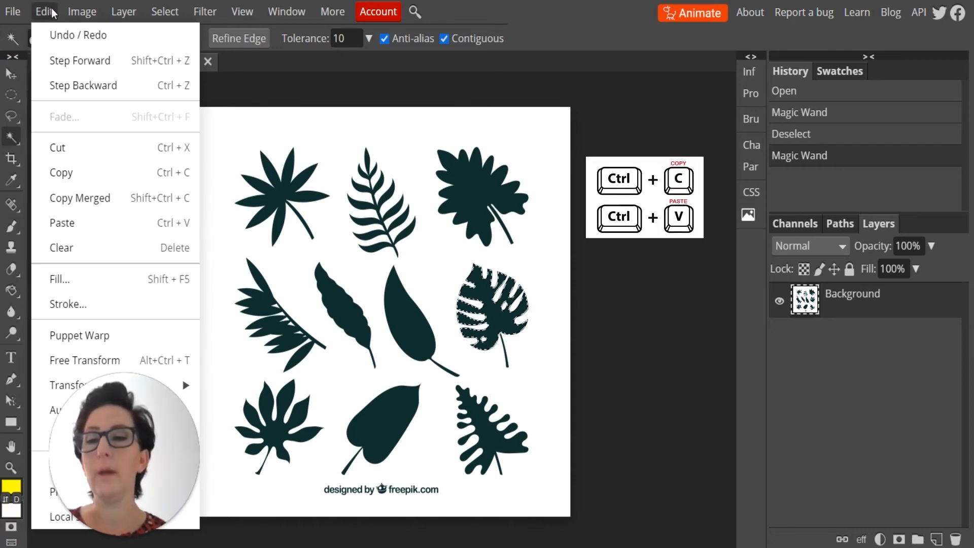
pyautogui.click(59, 175)
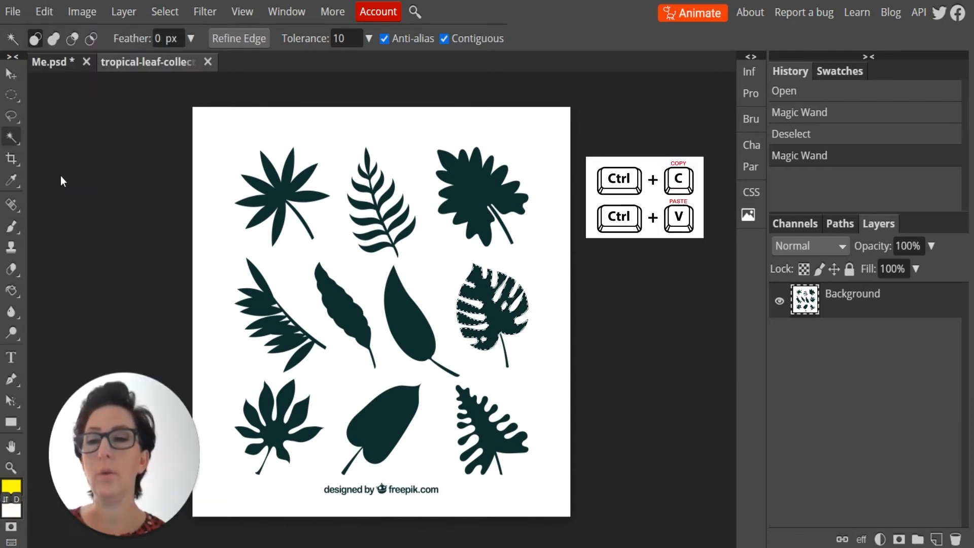
# Paste the copied leaf onto the black-and-white portrait in Me.psd
pyautogui.click(63, 60)
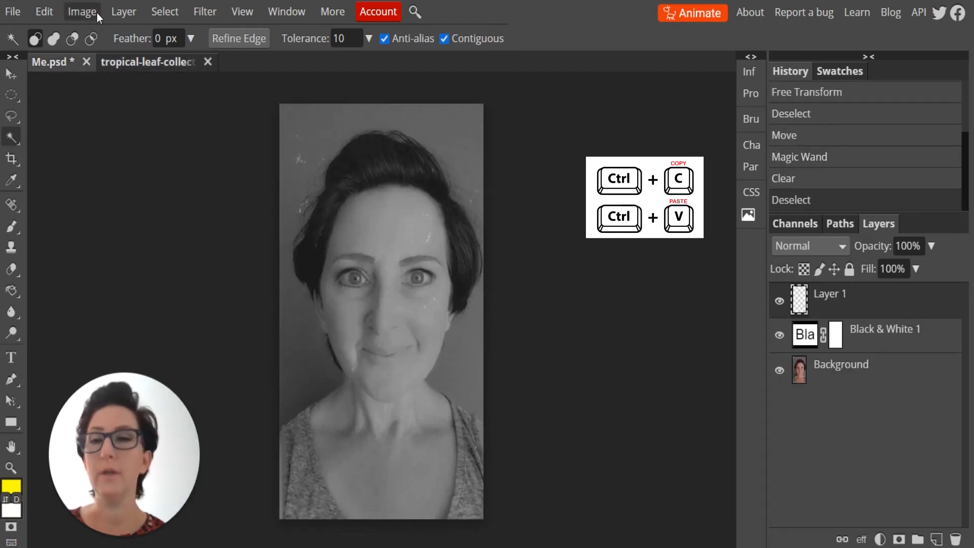
pyautogui.click(48, 13)
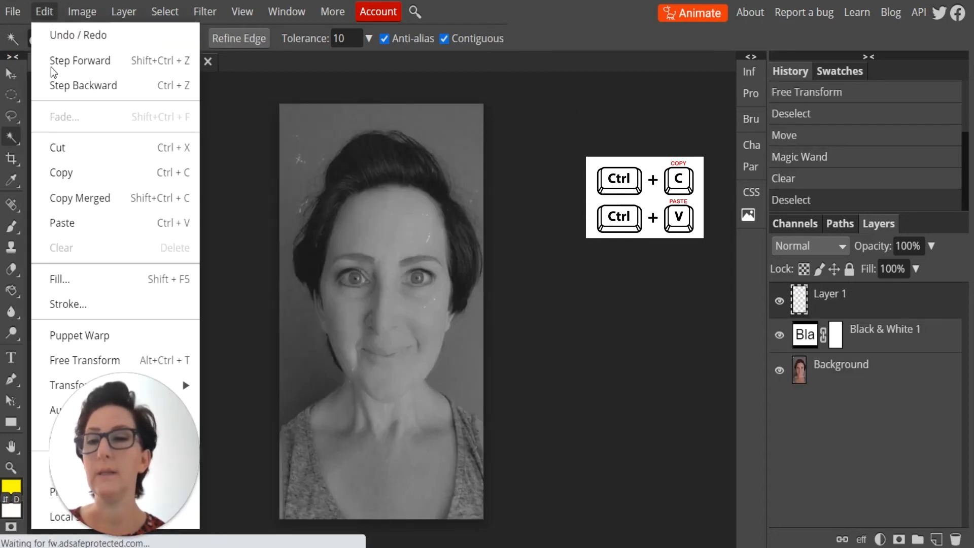
pyautogui.click(69, 227)
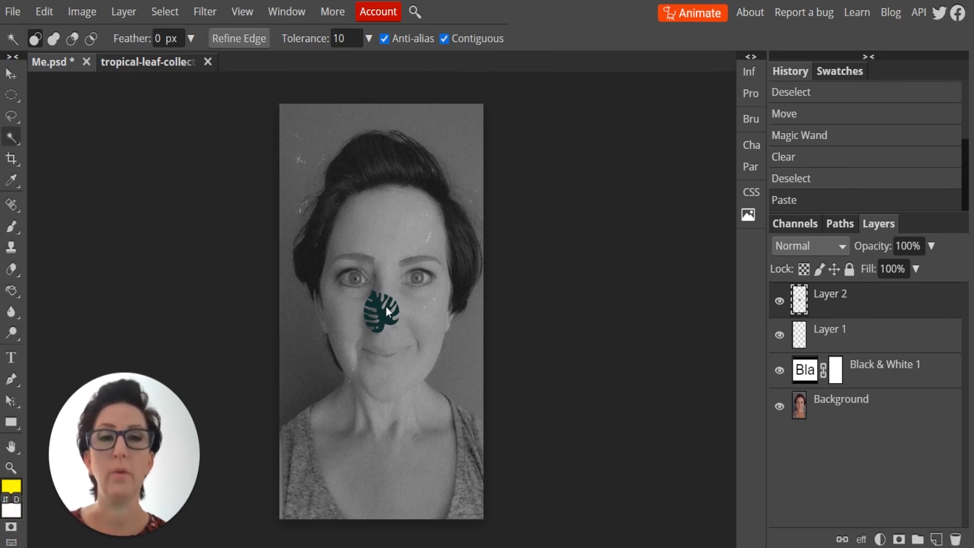
# Scale the pasted monstera leaf up to about 252% width and 245% height
pyautogui.click(45, 11)
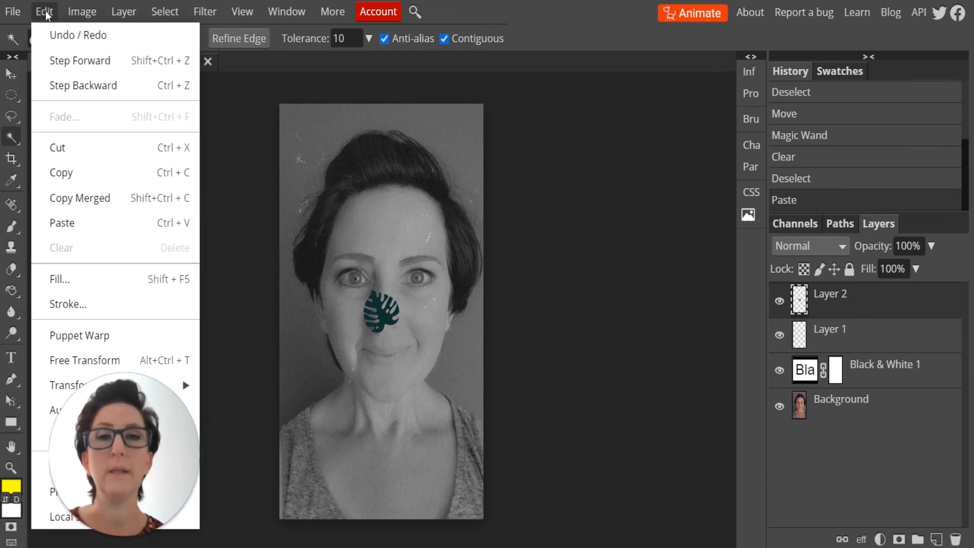
pyautogui.click(51, 385)
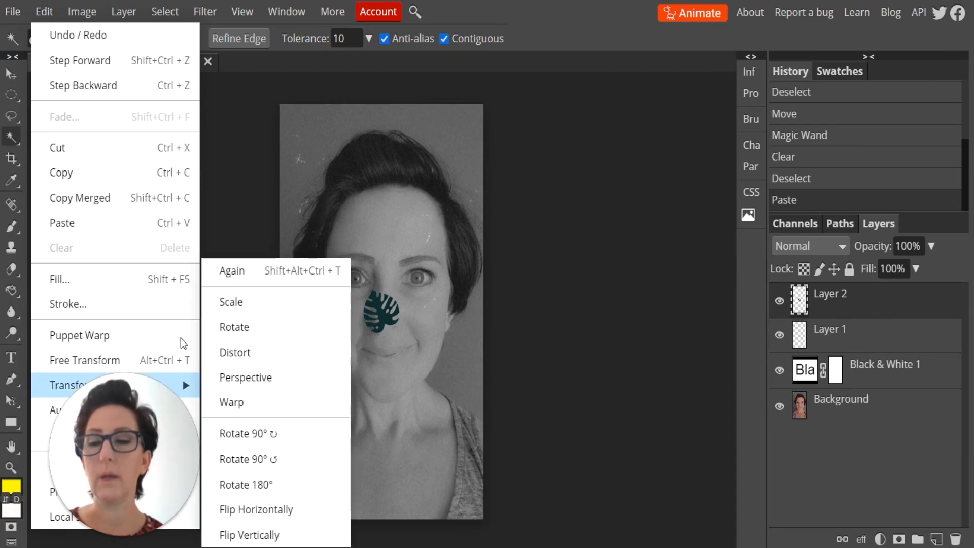
pyautogui.click(243, 301)
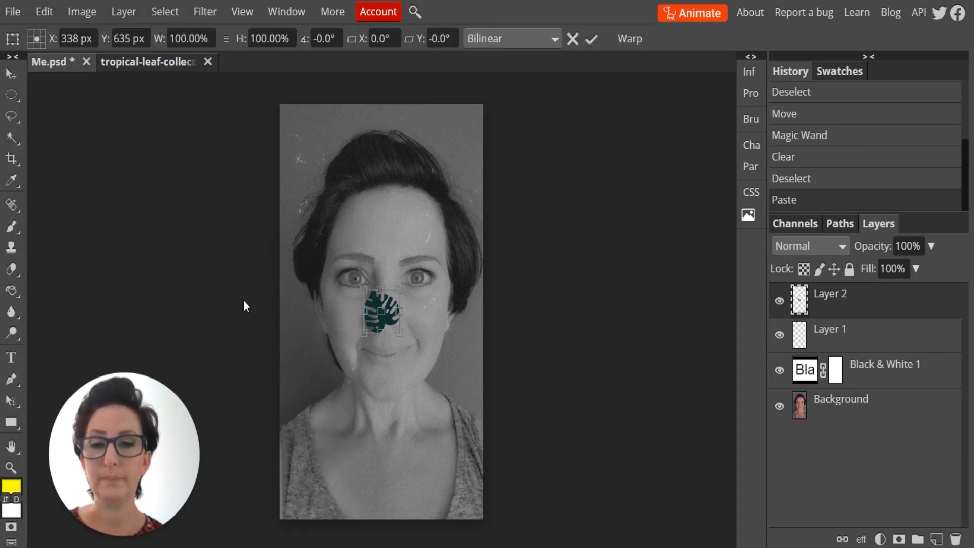
pyautogui.moveTo(399, 287); pyautogui.dragTo(453, 227)
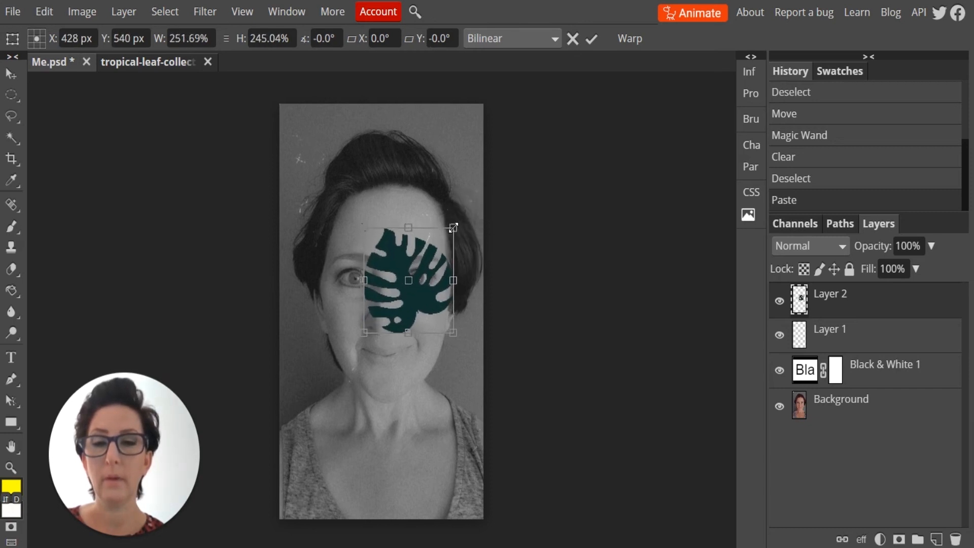
pyautogui.click(590, 40)
# Select the enlarged leaf with the Magic Wand and move it to the portrait's lower-right corner over the shoulder
pyautogui.click(398, 266)
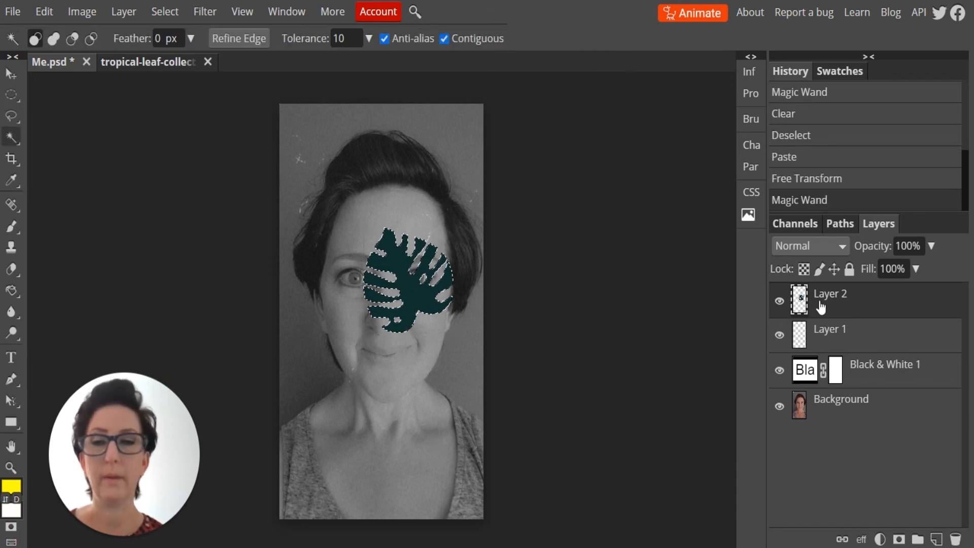
pyautogui.click(11, 74)
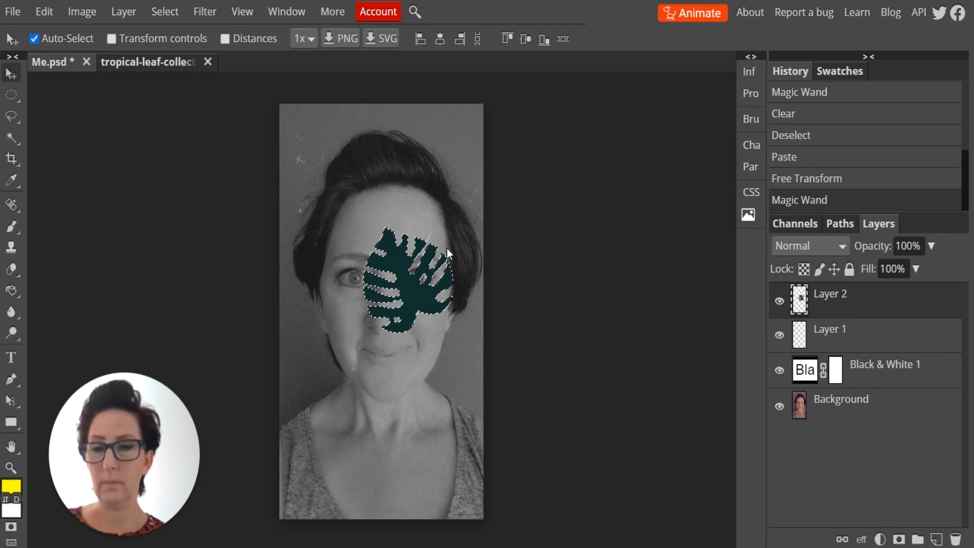
pyautogui.moveTo(411, 289); pyautogui.dragTo(443, 470)
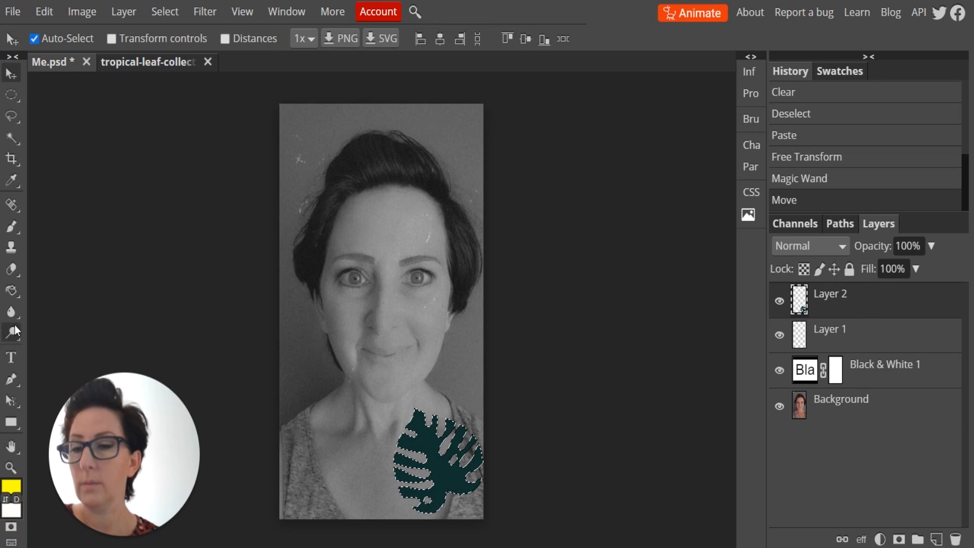
# Fill the selected leaf with the yellow foreground colour using the Paint Bucket and clear the selection
pyautogui.click(11, 291)
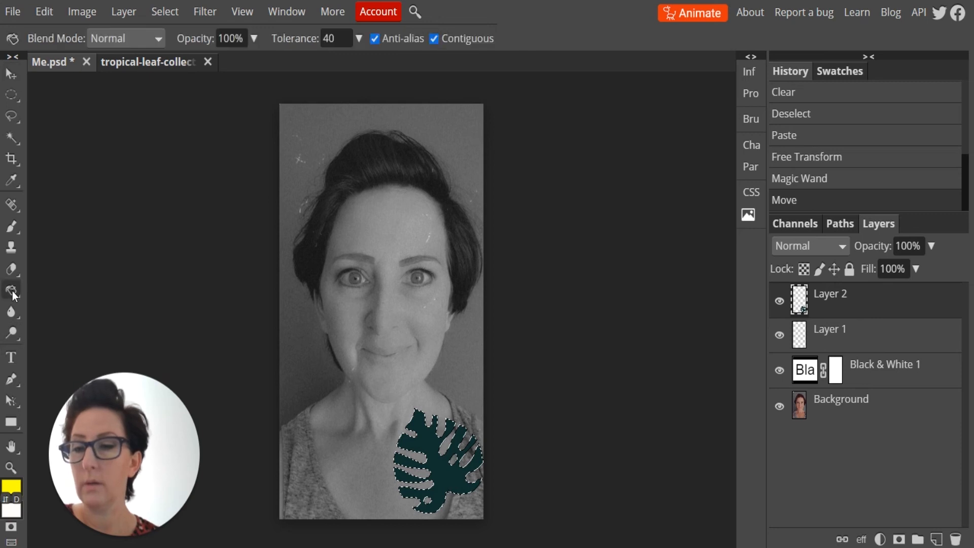
pyautogui.click(448, 476)
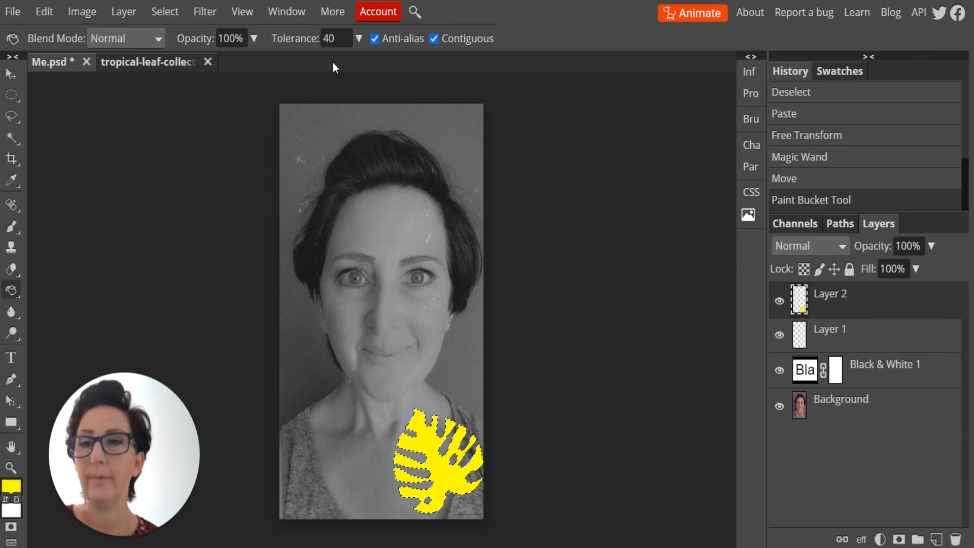
pyautogui.click(170, 12)
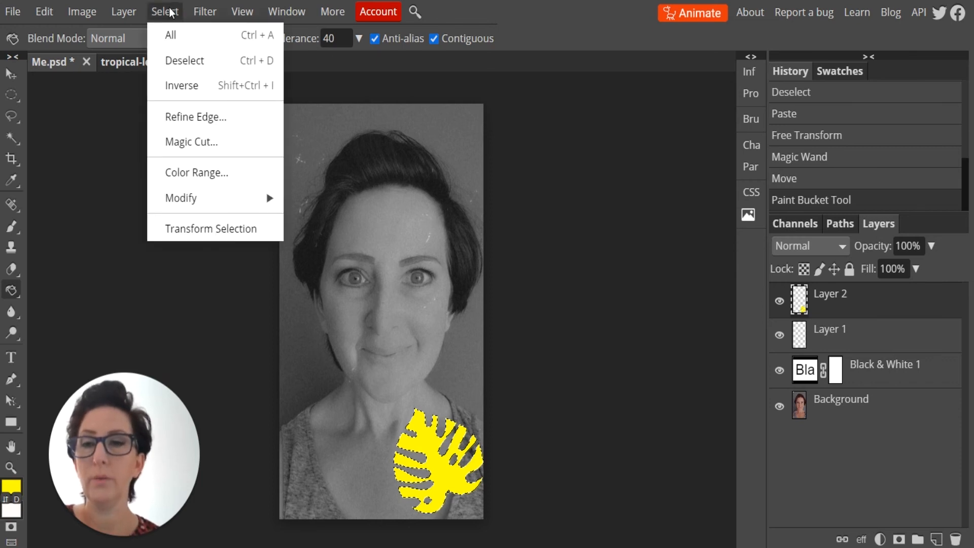
pyautogui.click(174, 66)
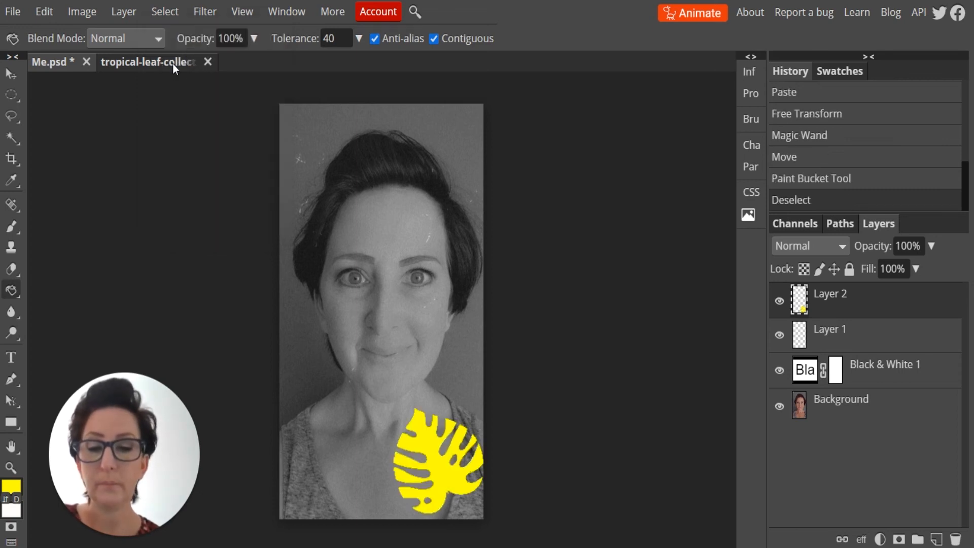
# Duplicate the yellow leaf layer and move the copy to the portrait's upper-left area over the hair
pyautogui.rightClick(833, 307)
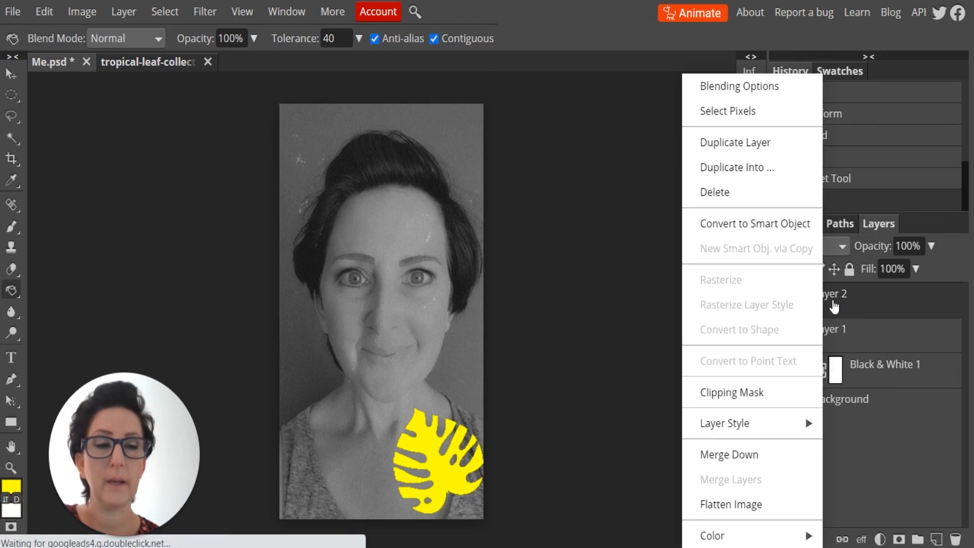
pyautogui.click(755, 147)
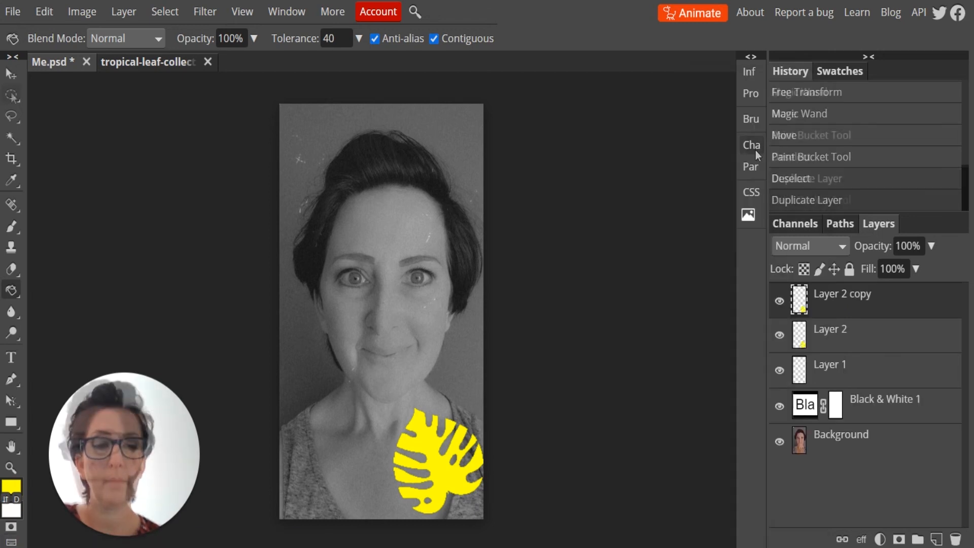
pyautogui.click(14, 77)
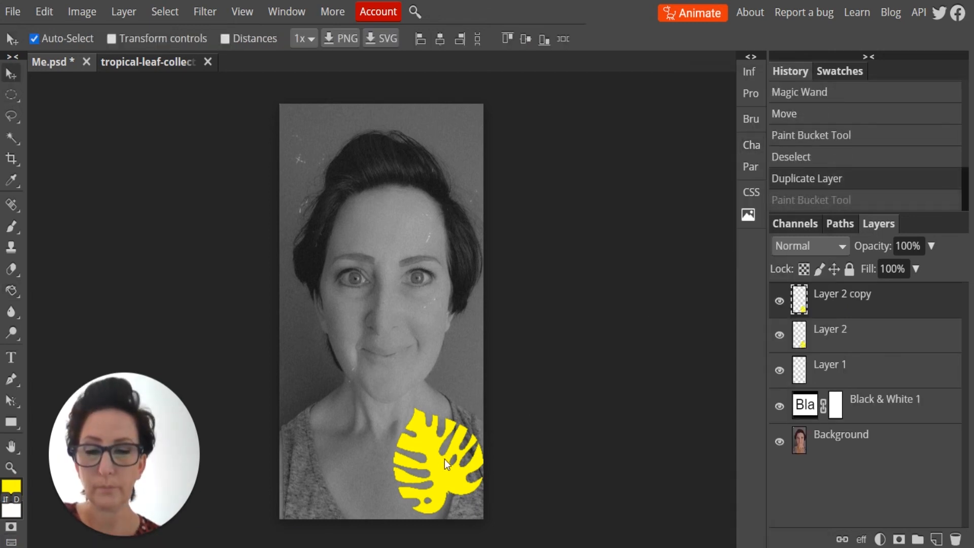
pyautogui.moveTo(443, 466); pyautogui.dragTo(342, 172)
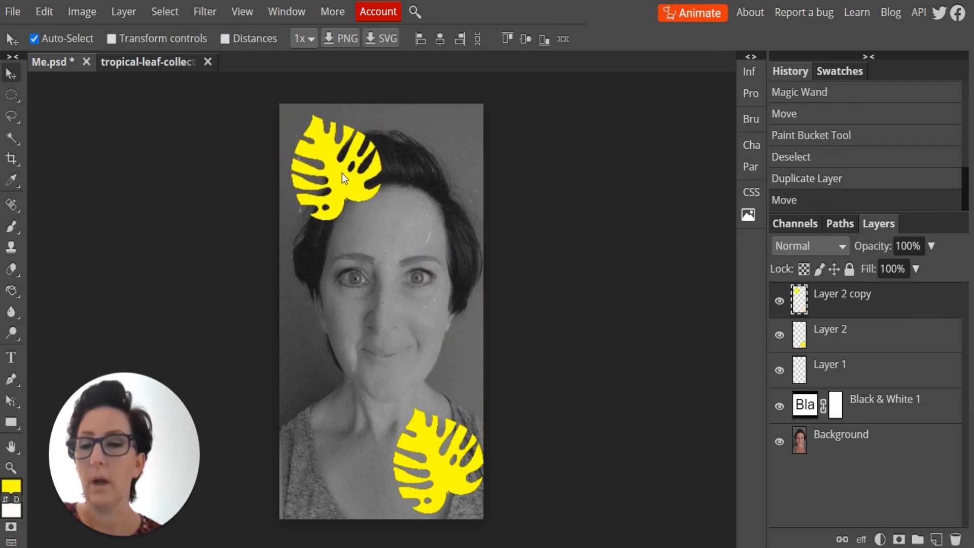
# Select the duplicated leaf with the Magic Wand, fill it with magenta using the Paint Bucket, and deselect
pyautogui.click(11, 137)
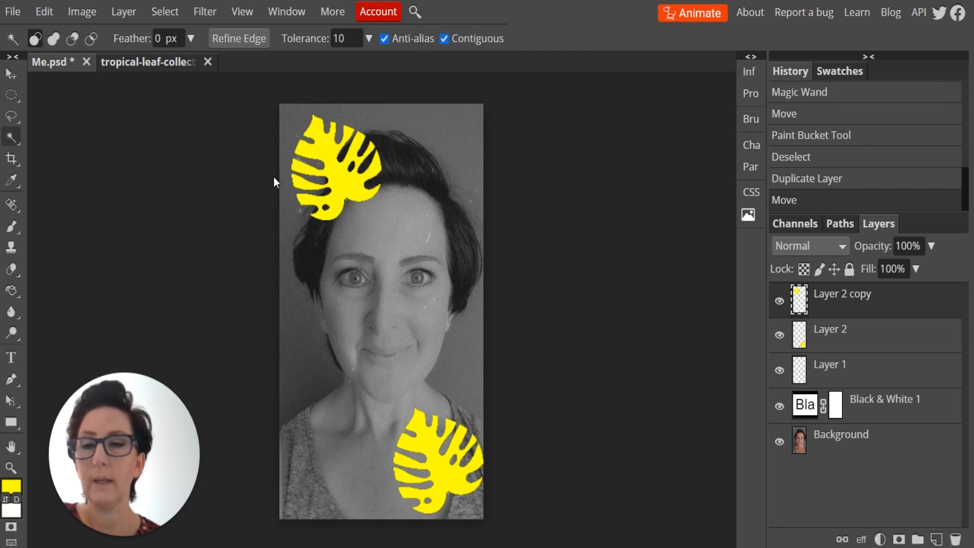
pyautogui.click(347, 180)
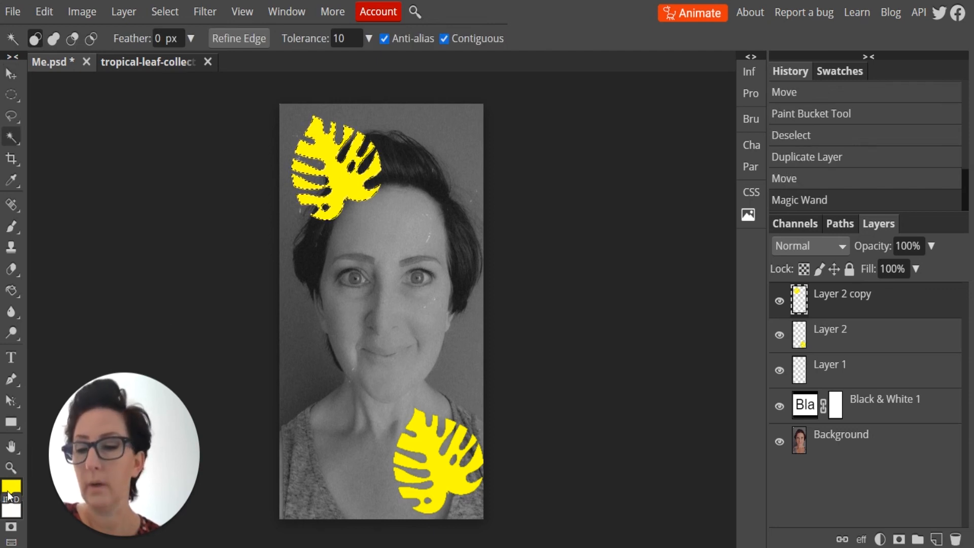
pyautogui.click(11, 486)
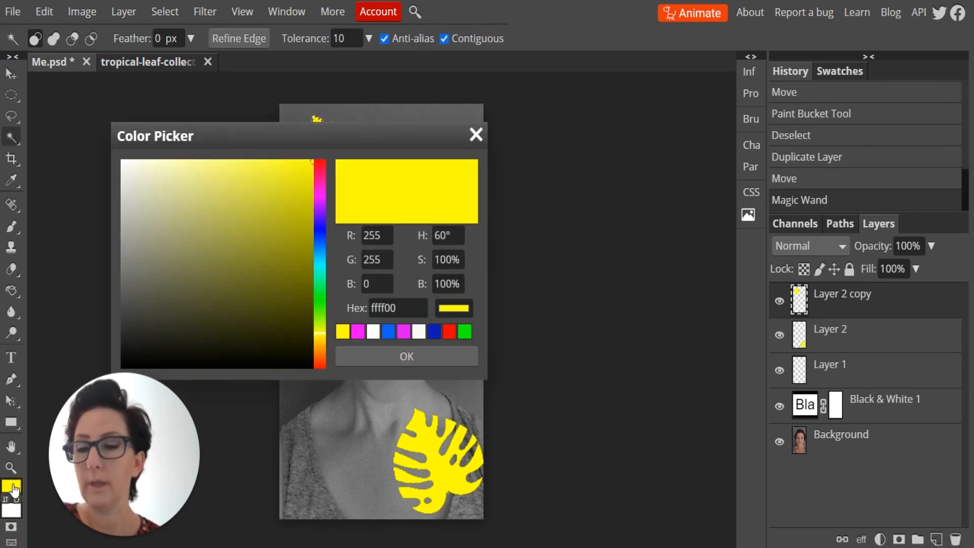
pyautogui.click(404, 335)
pyautogui.click(407, 356)
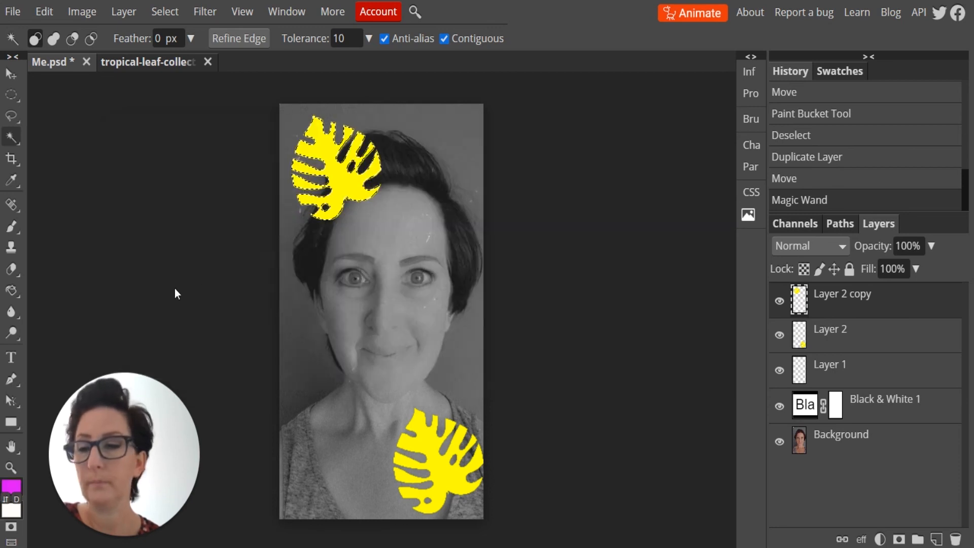
pyautogui.click(12, 290)
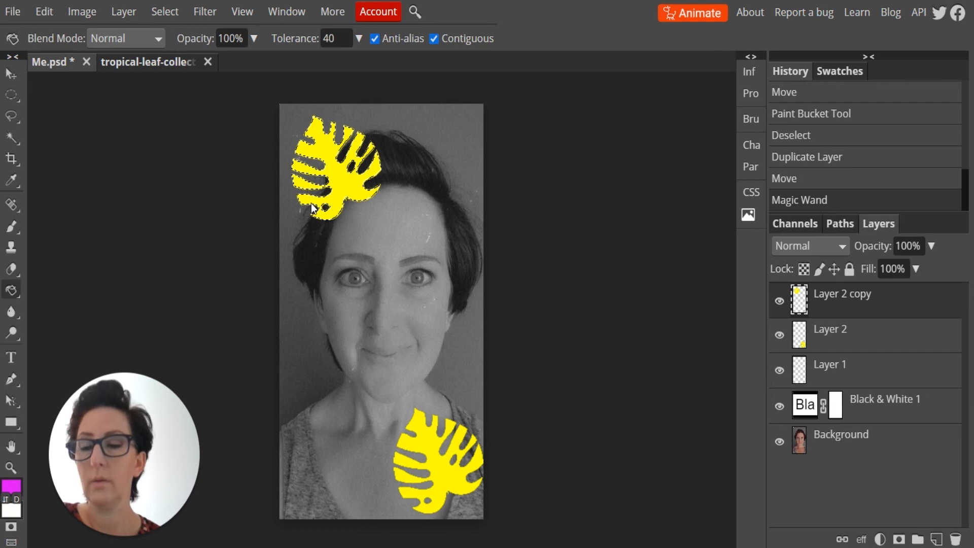
pyautogui.click(342, 181)
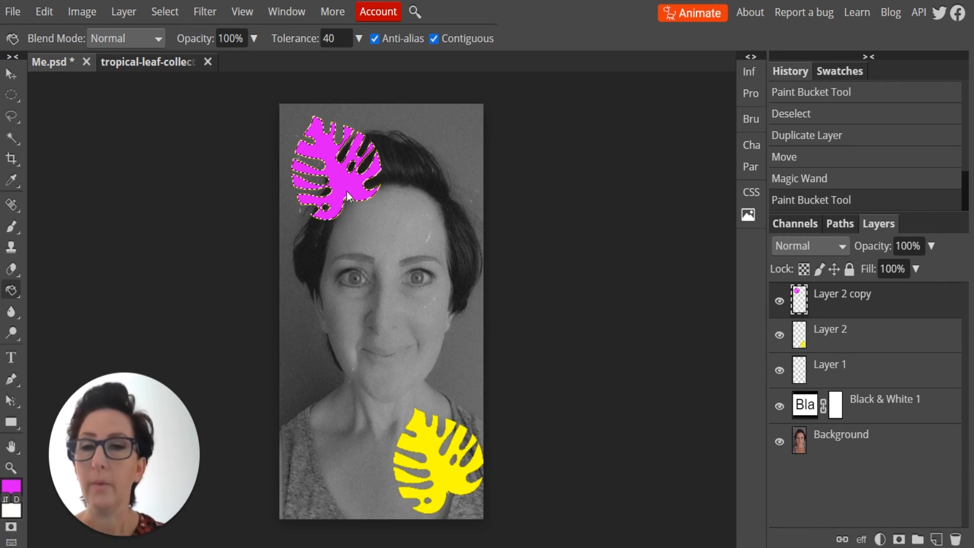
pyautogui.click(177, 10)
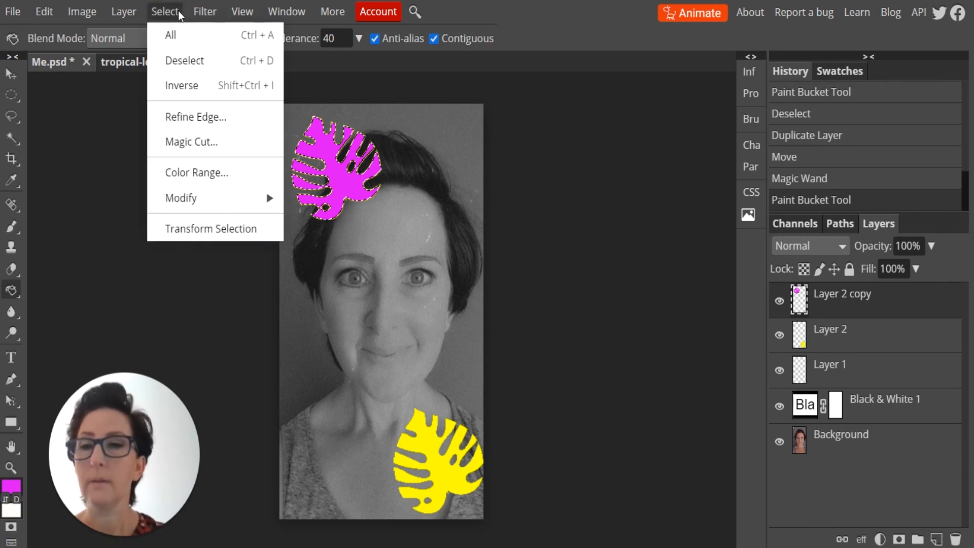
pyautogui.click(175, 61)
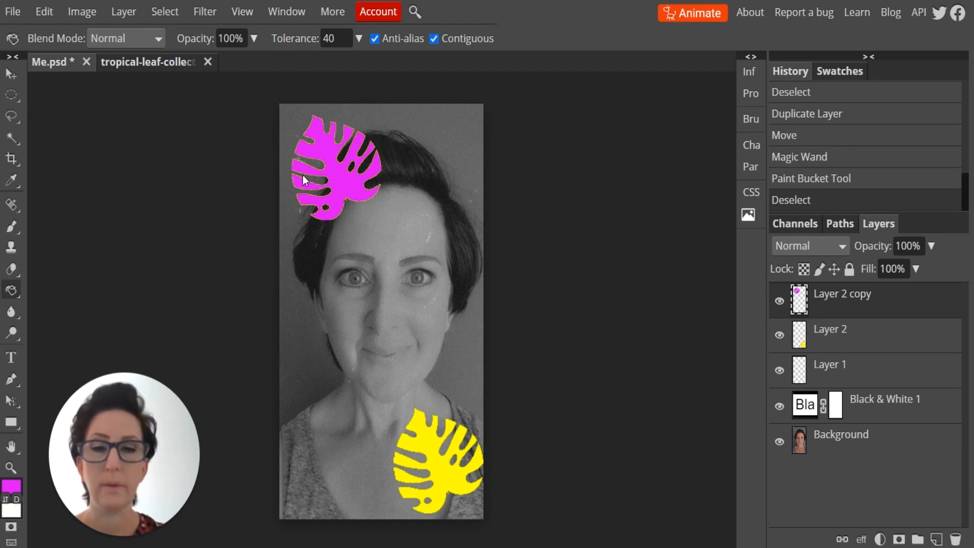
# Undo the stray paint fill and move the magenta leaf to the portrait's upper-right corner
pyautogui.click(374, 168)
pyautogui.hotkey('ctrl', 'z')
pyautogui.press('v')
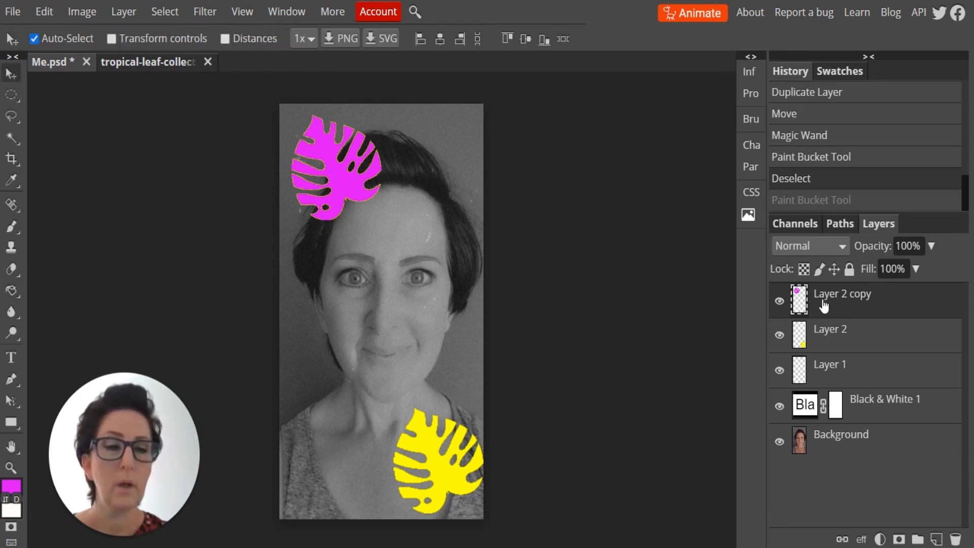
pyautogui.moveTo(345, 173)
pyautogui.mouseDown()
pyautogui.moveTo(510, 193)
pyautogui.moveTo(453, 158)
pyautogui.moveTo(452, 172)
pyautogui.mouseUp()
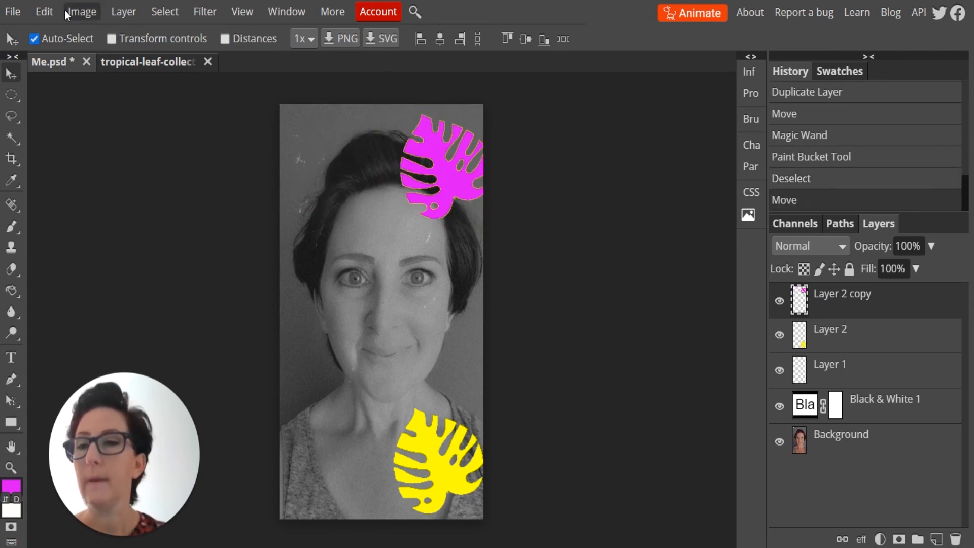
# Using transform controls, rotate the magenta leaf to -102.4°, scale it to about 112%, and reposition it across the portrait's upper-right corner
pyautogui.click(112, 38)
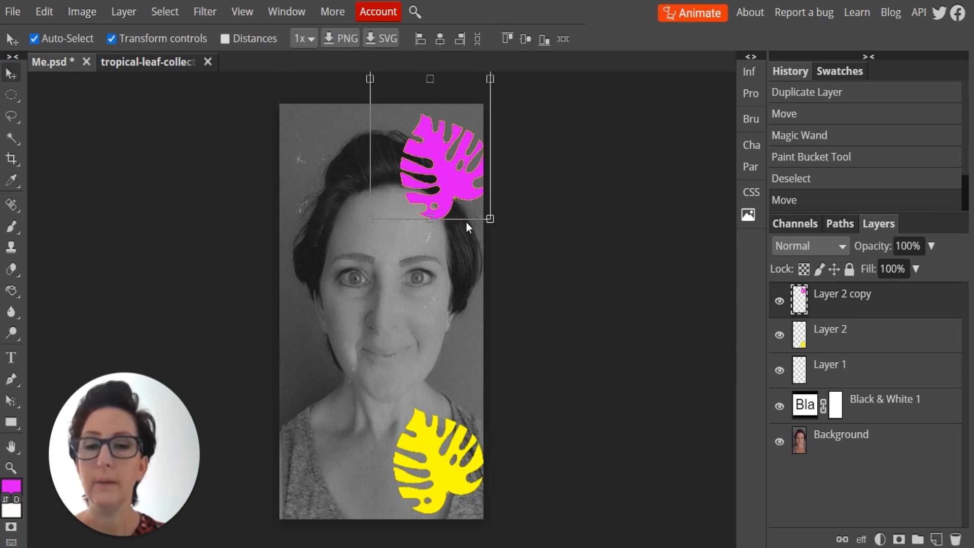
pyautogui.moveTo(503, 230); pyautogui.dragTo(411, 253)
pyautogui.moveTo(217, 155); pyautogui.dragTo(242, 315)
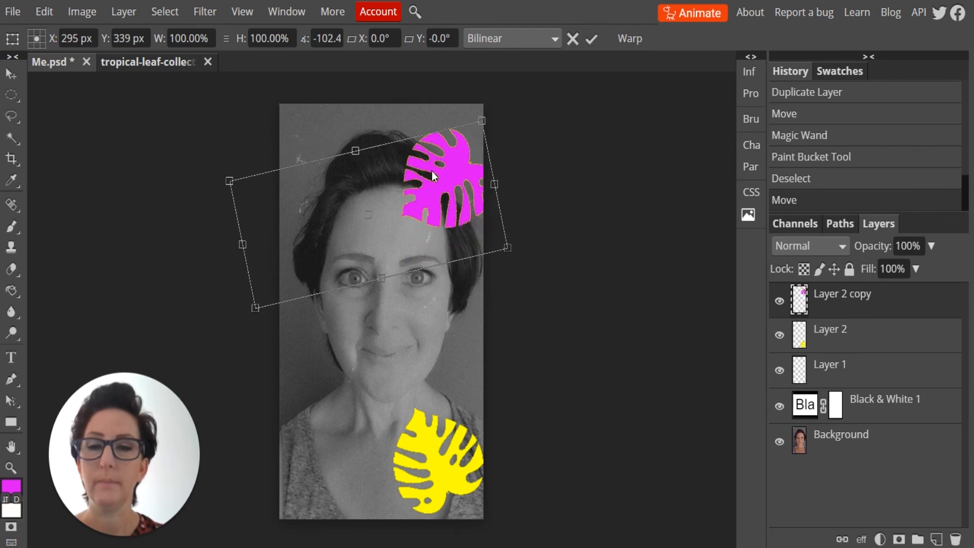
pyautogui.moveTo(432, 171); pyautogui.dragTo(417, 144)
pyautogui.moveTo(491, 220); pyautogui.dragTo(525, 229)
pyautogui.moveTo(452, 161)
pyautogui.mouseDown()
pyautogui.moveTo(422, 163)
pyautogui.moveTo(438, 157)
pyautogui.mouseUp()
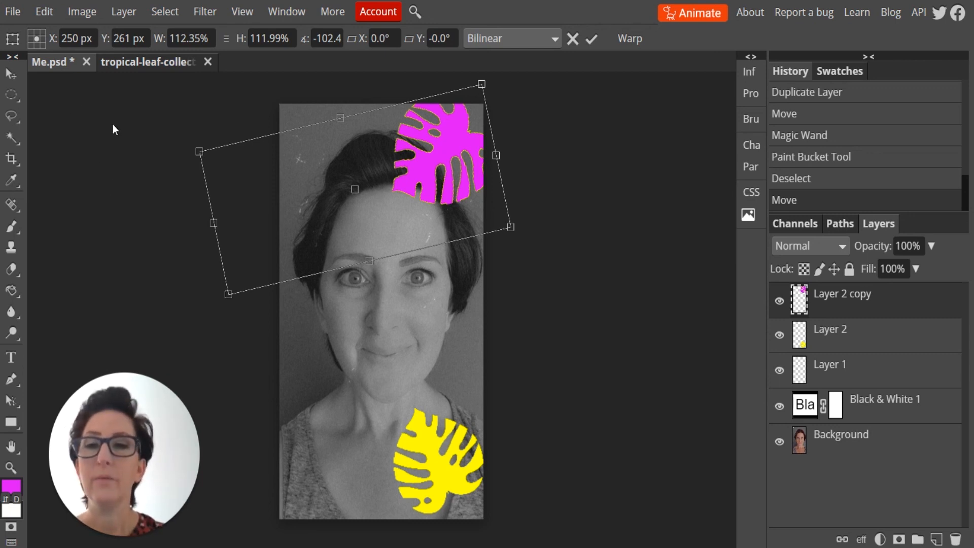
pyautogui.click(9, 75)
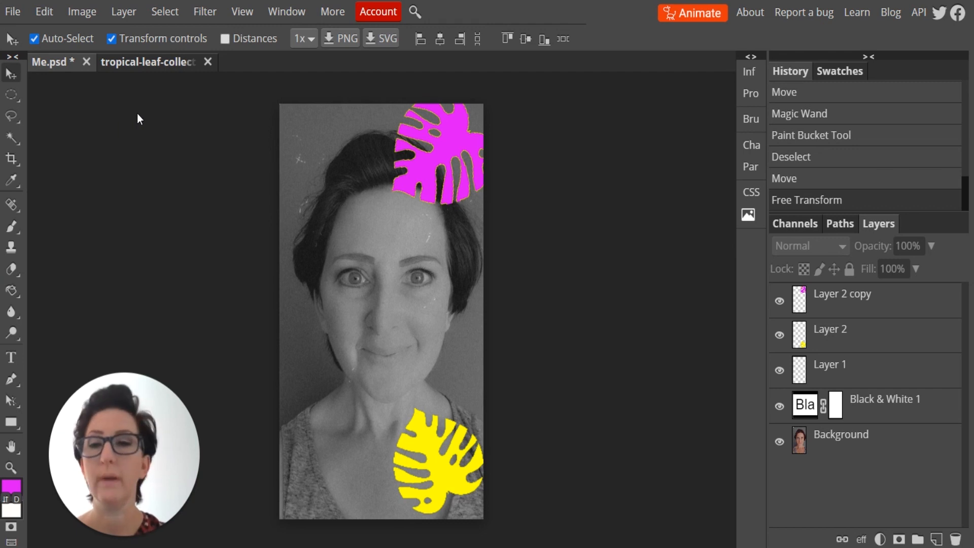
# Copy the feathery leaf at the left of the leaf image's middle row using the Magic Wand, and return to Me.psd
pyautogui.click(136, 63)
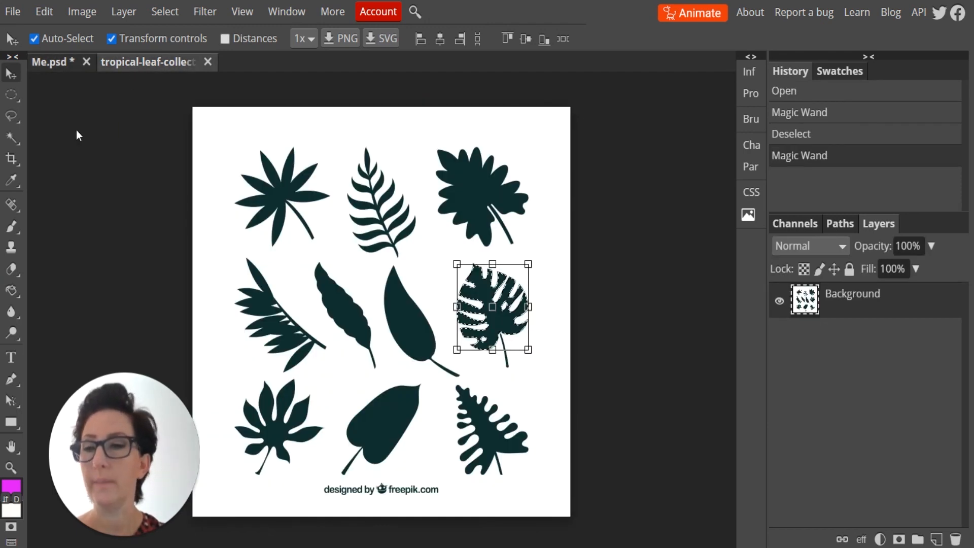
pyautogui.click(11, 137)
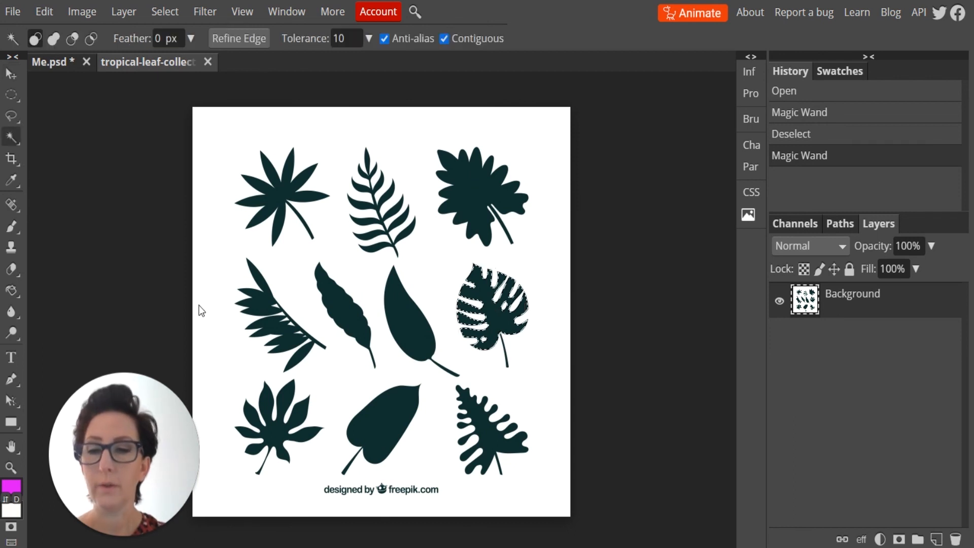
pyautogui.click(262, 298)
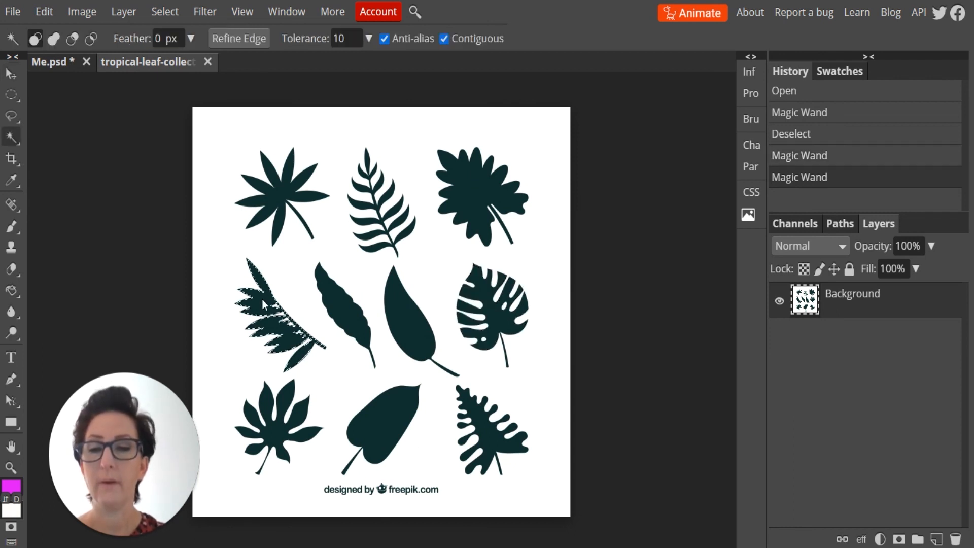
pyautogui.click(51, 13)
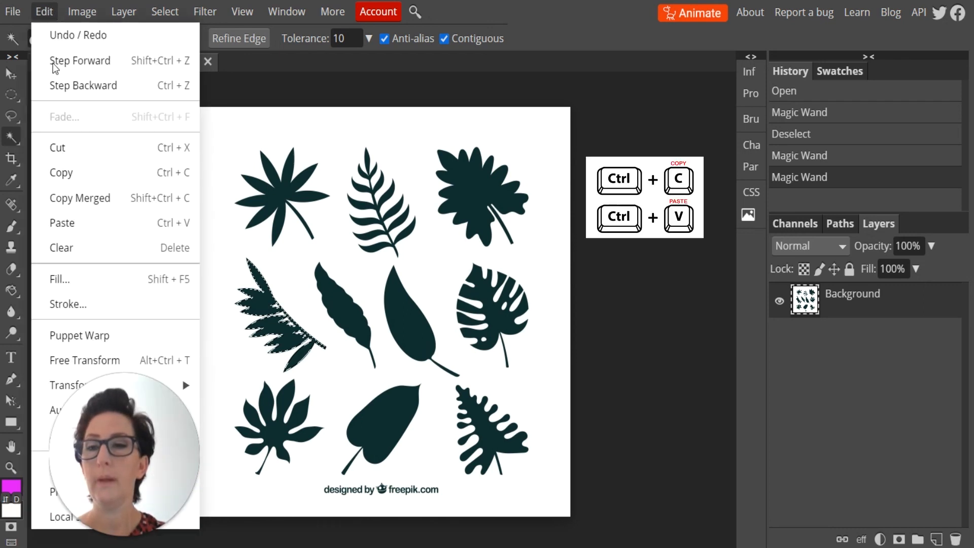
pyautogui.click(78, 176)
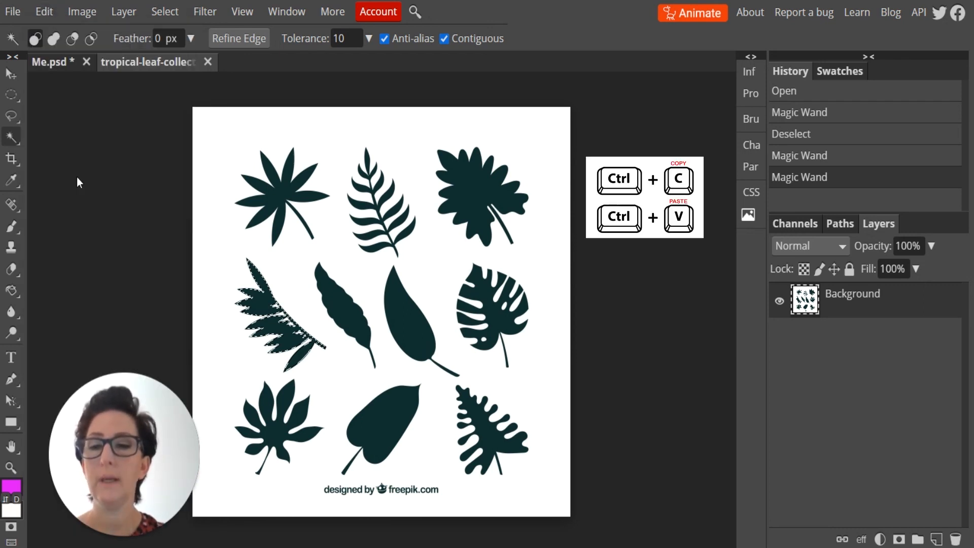
pyautogui.click(53, 63)
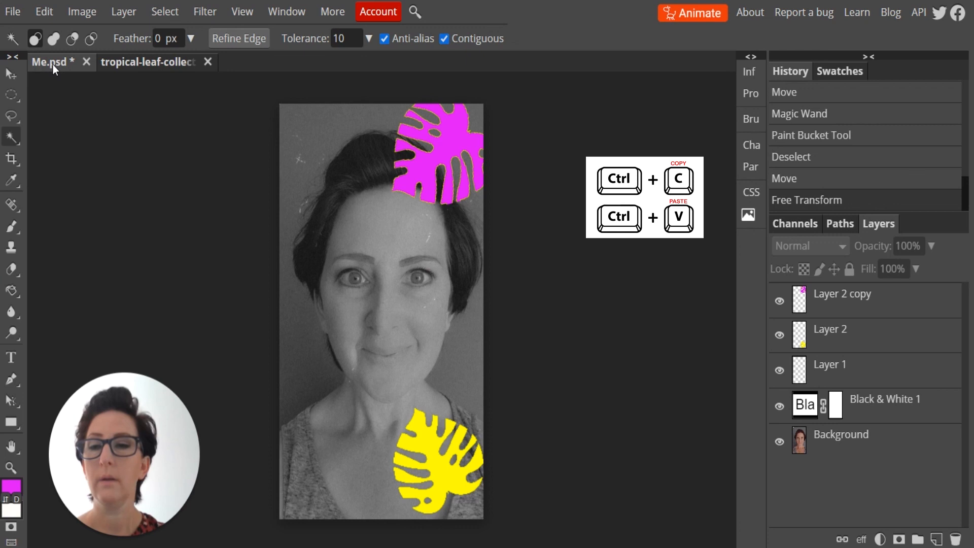
# Paste the copied feathery leaf into the portrait and enlarge it with a transform to about 275% width and 284% height
pyautogui.click(50, 11)
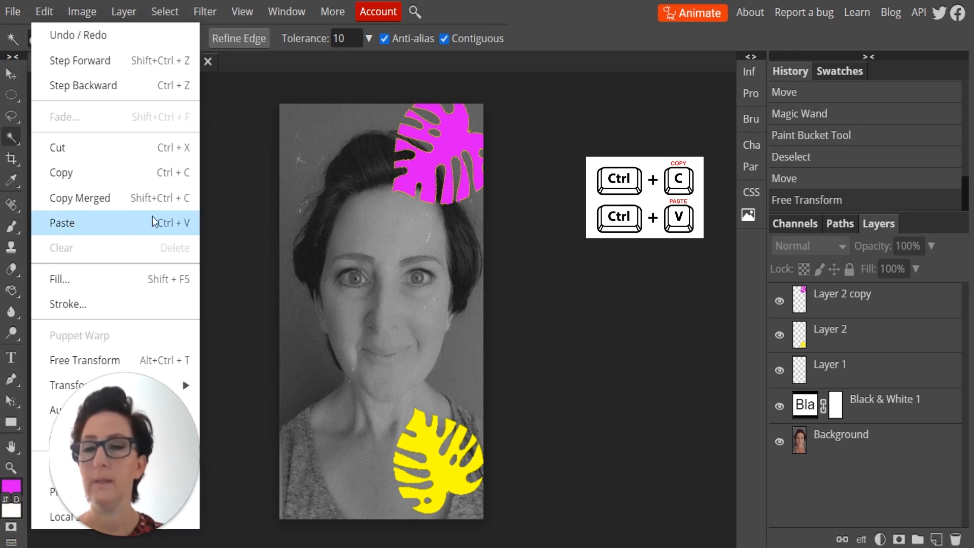
pyautogui.click(170, 221)
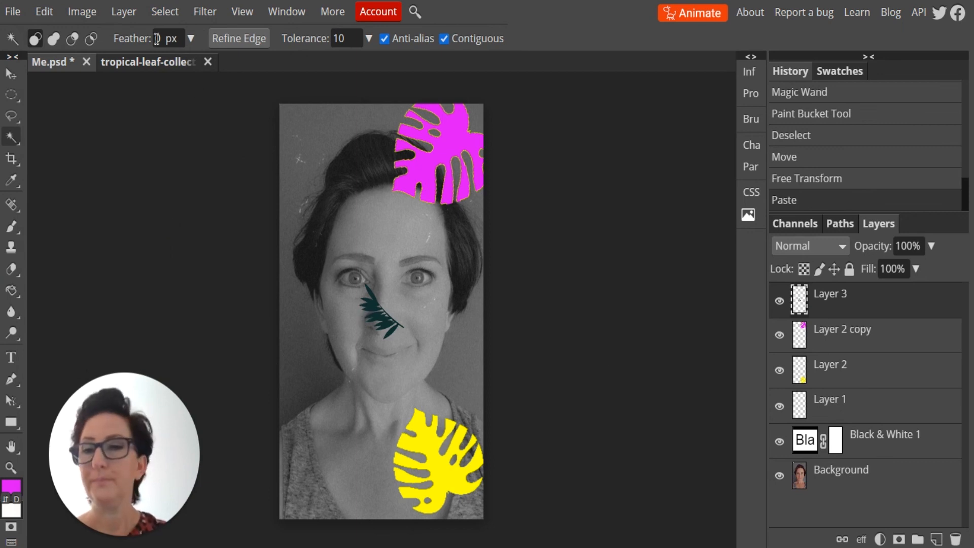
pyautogui.click(51, 14)
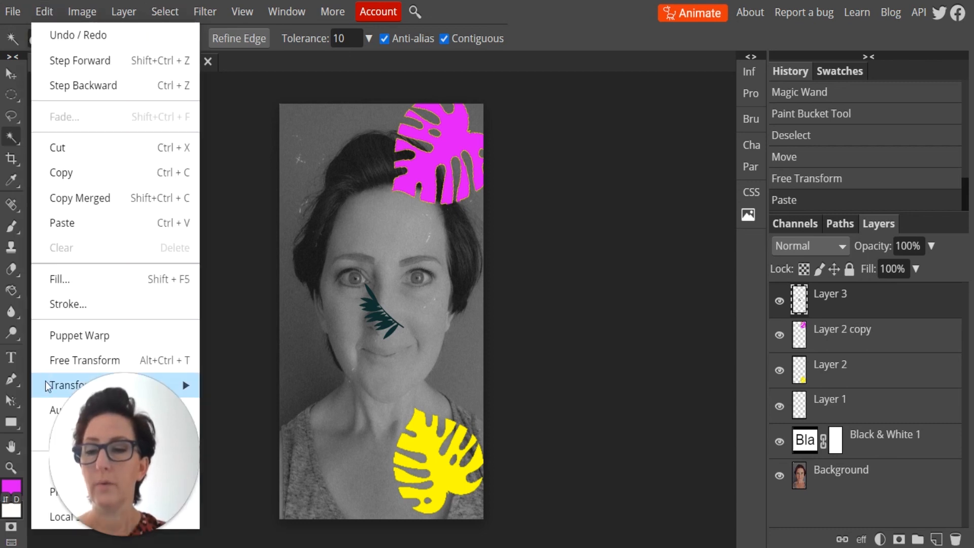
pyautogui.moveTo(46, 388)
pyautogui.click(214, 299)
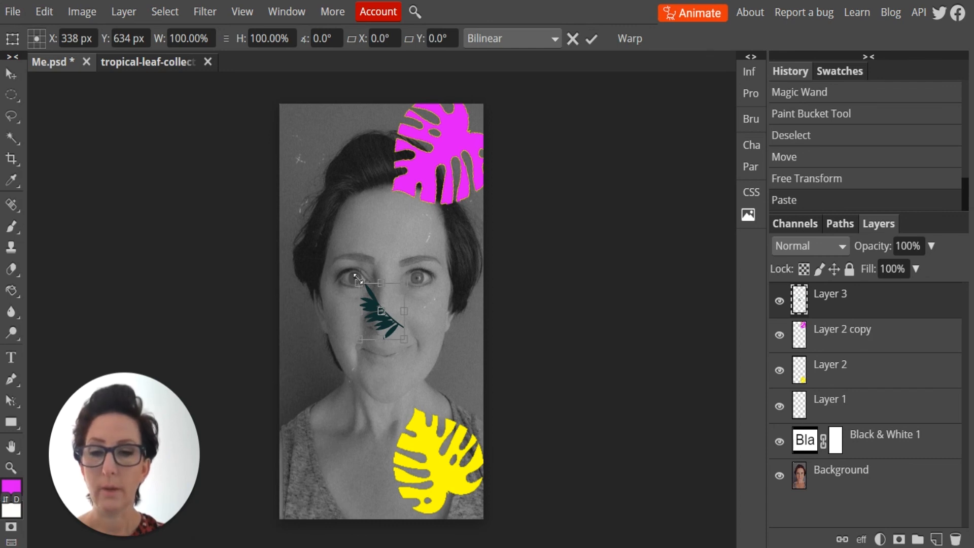
pyautogui.moveTo(358, 281); pyautogui.dragTo(276, 178)
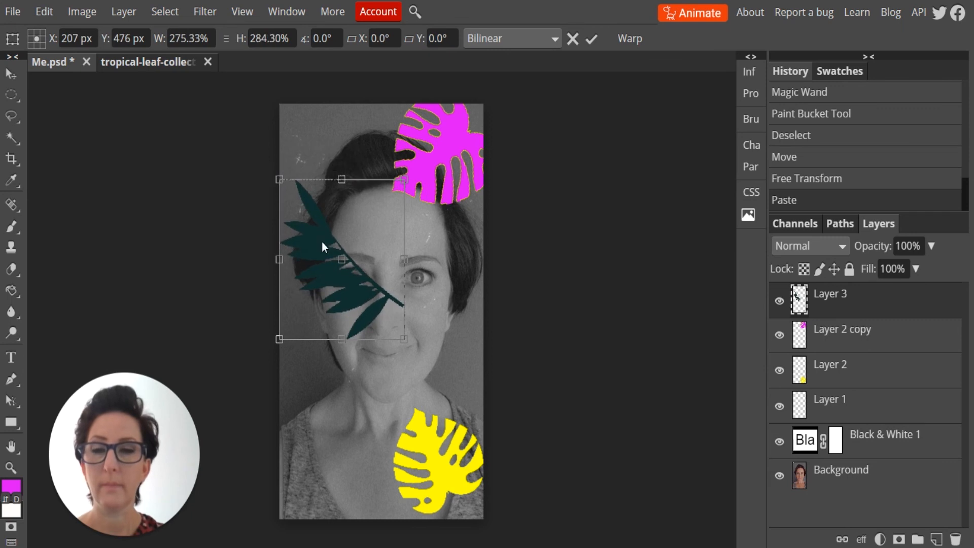
pyautogui.click(591, 39)
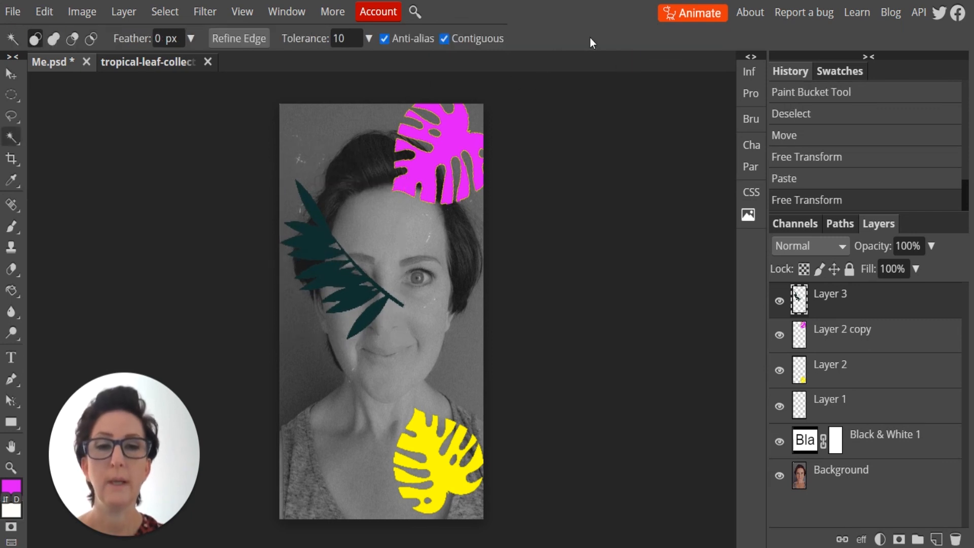
# Select the dark feathery leaf with the Magic Wand and move it down to the portrait's lower-left area, beside the yellow leaf
pyautogui.click(372, 305)
pyautogui.press('v')
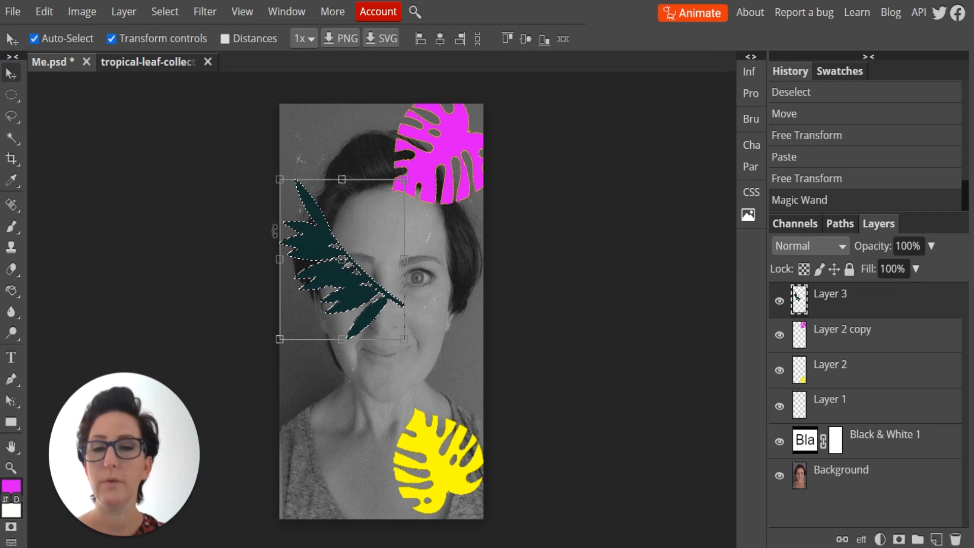
pyautogui.moveTo(324, 244); pyautogui.dragTo(323, 388)
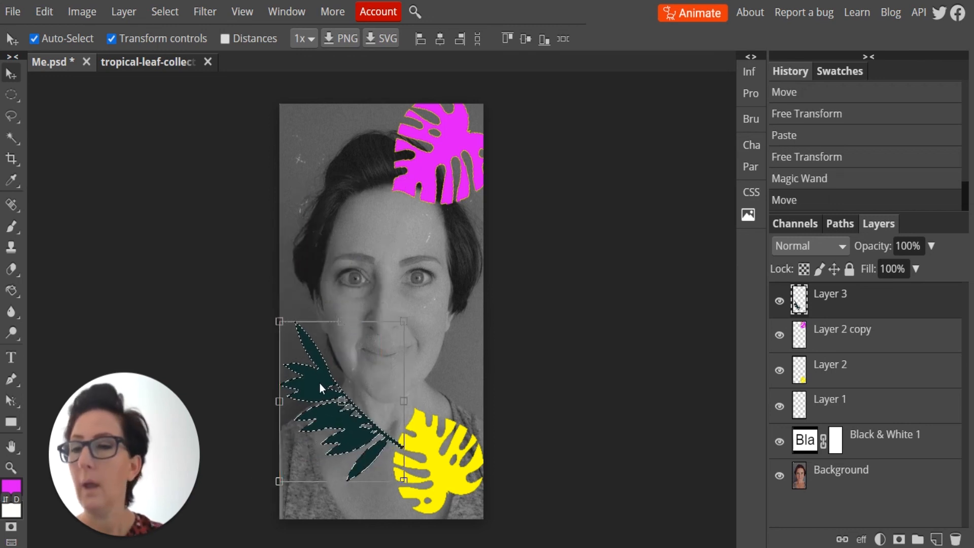
# Set the foreground colour to blue 1163f9 and fill the selected feathery leaf with the Paint Bucket
pyautogui.click(15, 492)
pyautogui.click(404, 333)
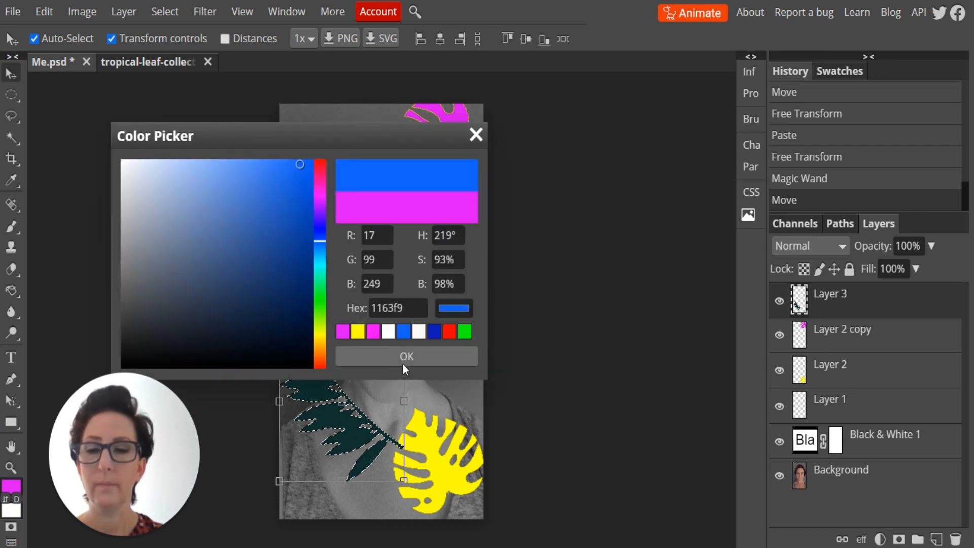
pyautogui.click(403, 355)
pyautogui.click(12, 291)
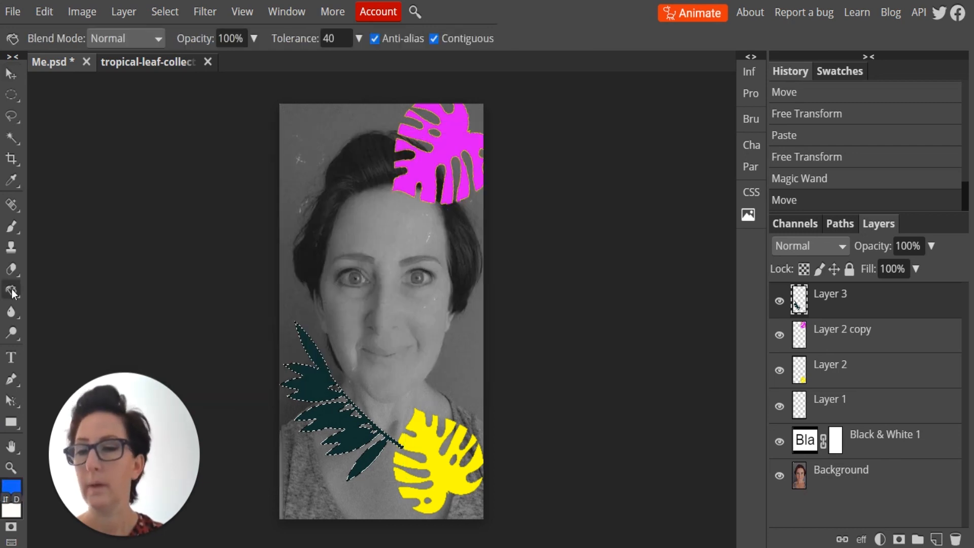
pyautogui.click(311, 383)
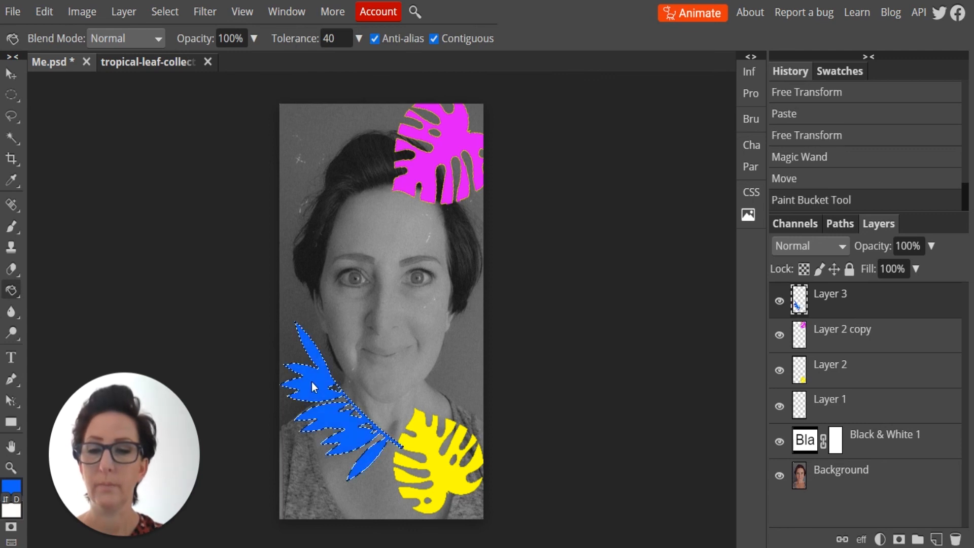